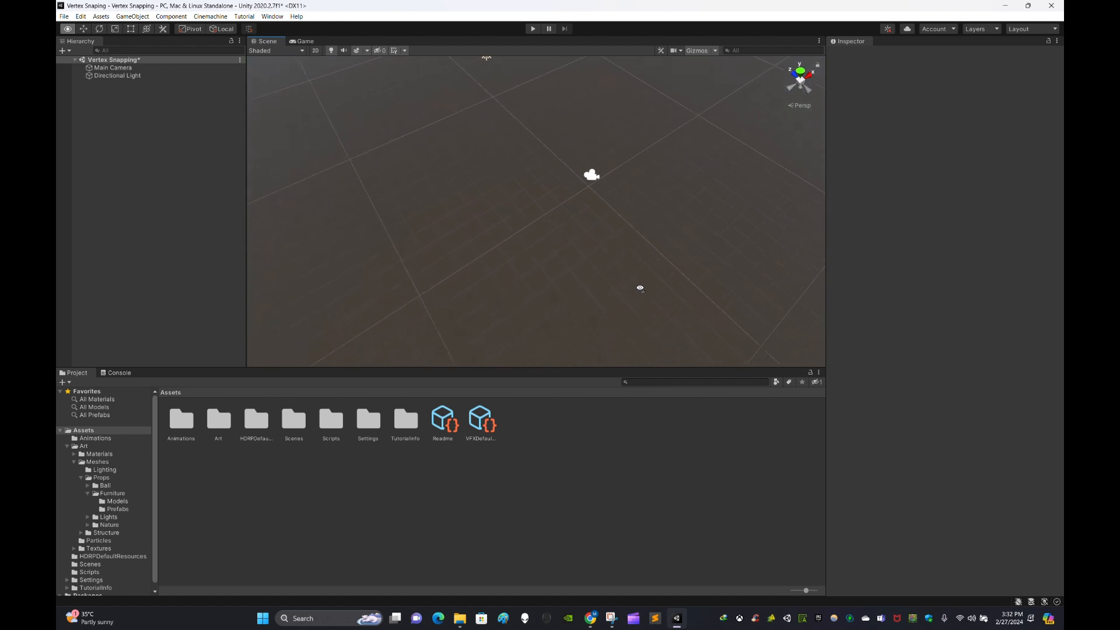
key(w)
key(s)
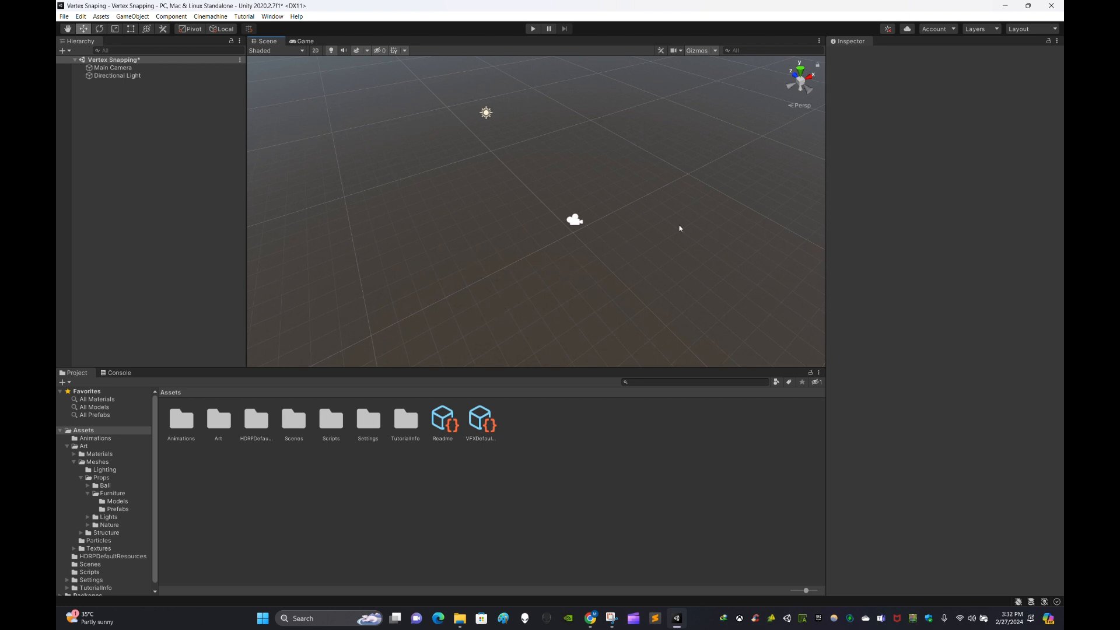
right_drag(644, 259, 629, 263)
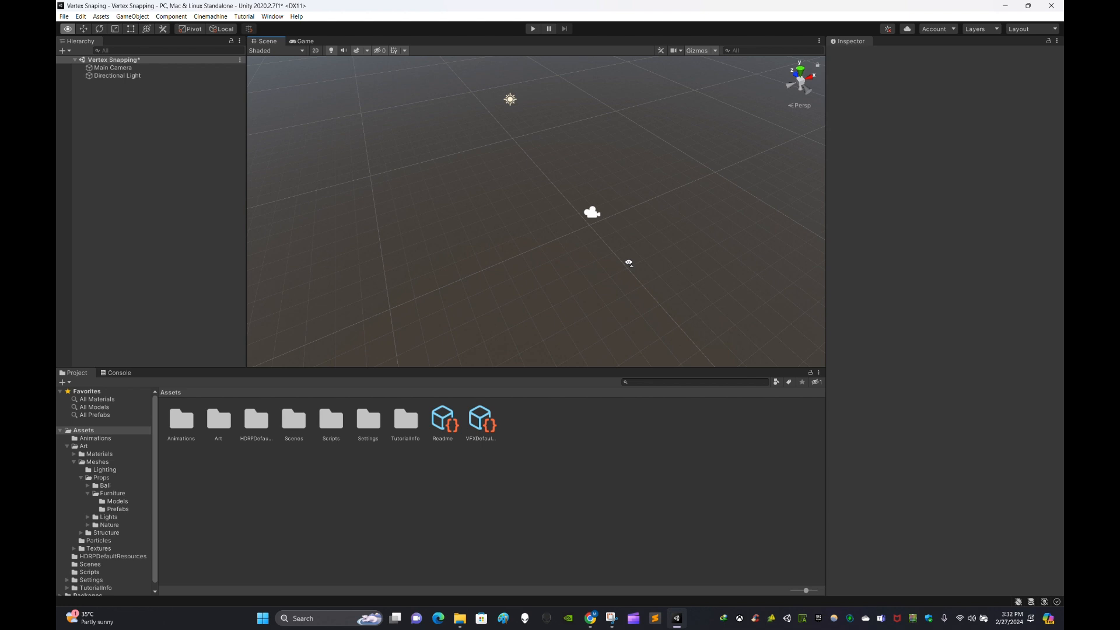
mouse_move(629, 263)
right_down()
mouse_move(655, 262)
mouse_move(643, 260)
right_up()
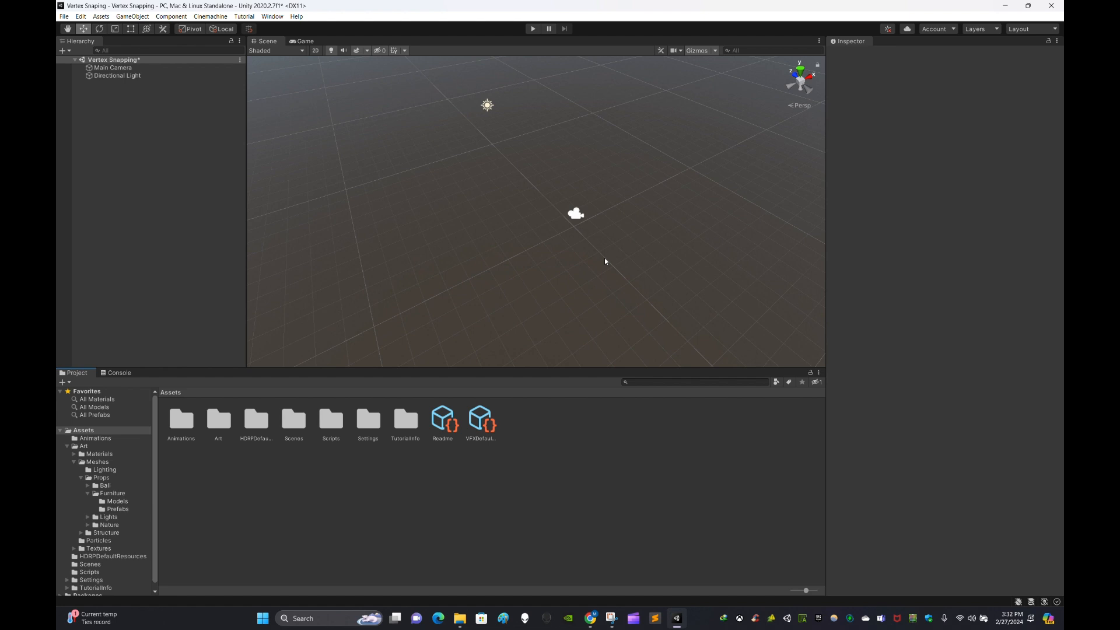
right_drag(605, 257, 573, 278)
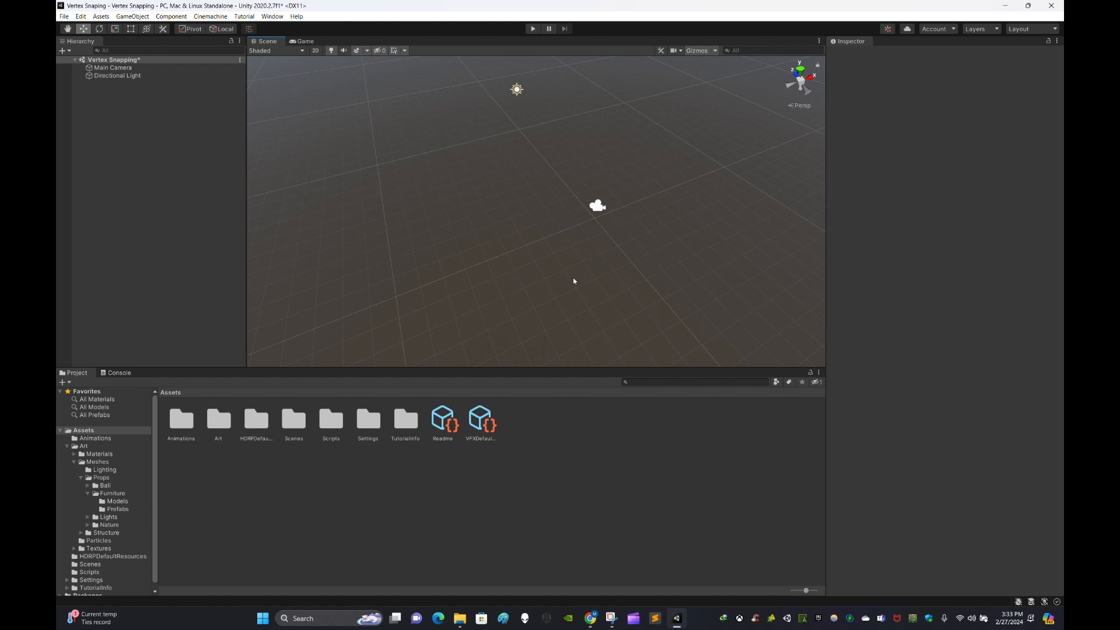
right_drag(573, 279, 527, 280)
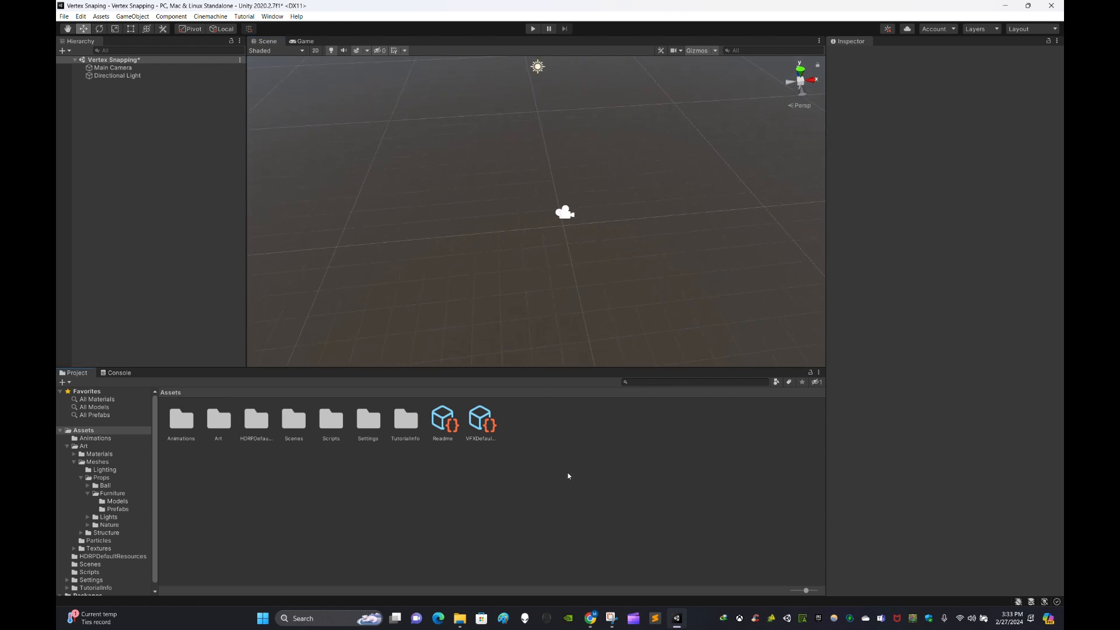
Step: Open the Furniture Prefabs folder under Assets/Art/Meshes/Props in the project files
click(256, 425)
click(266, 478)
double_click(217, 428)
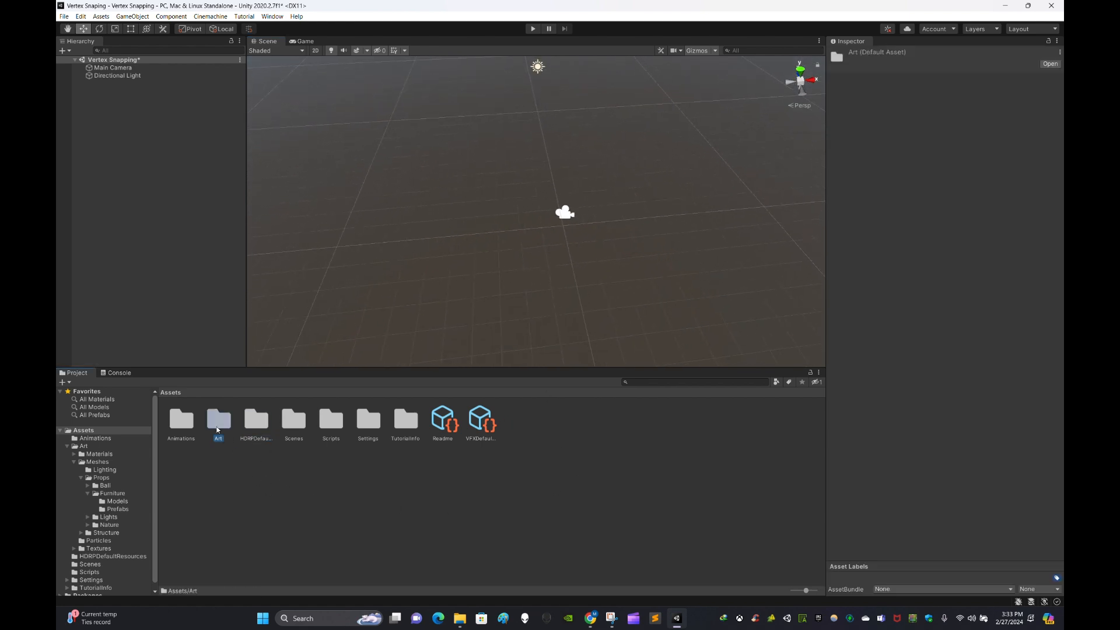
click(220, 425)
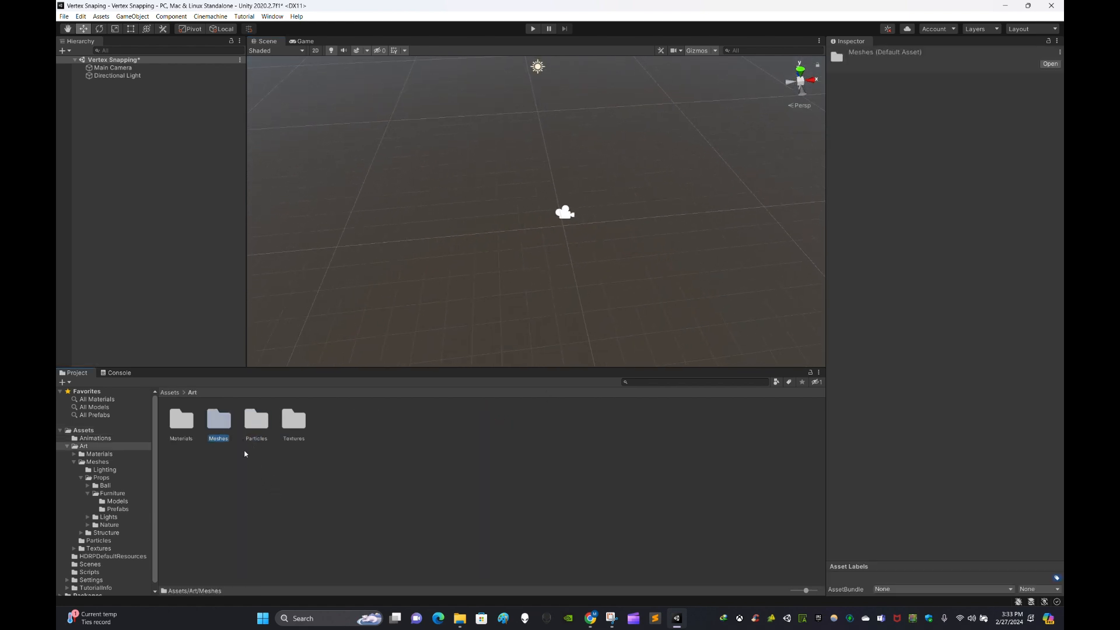
double_click(223, 426)
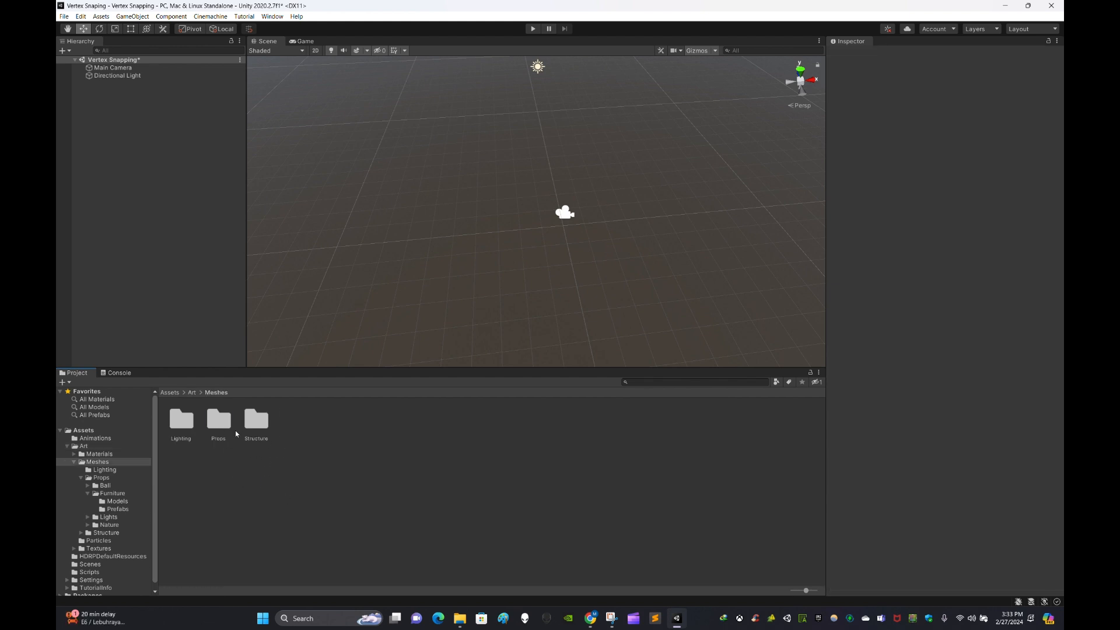
double_click(220, 424)
click(219, 421)
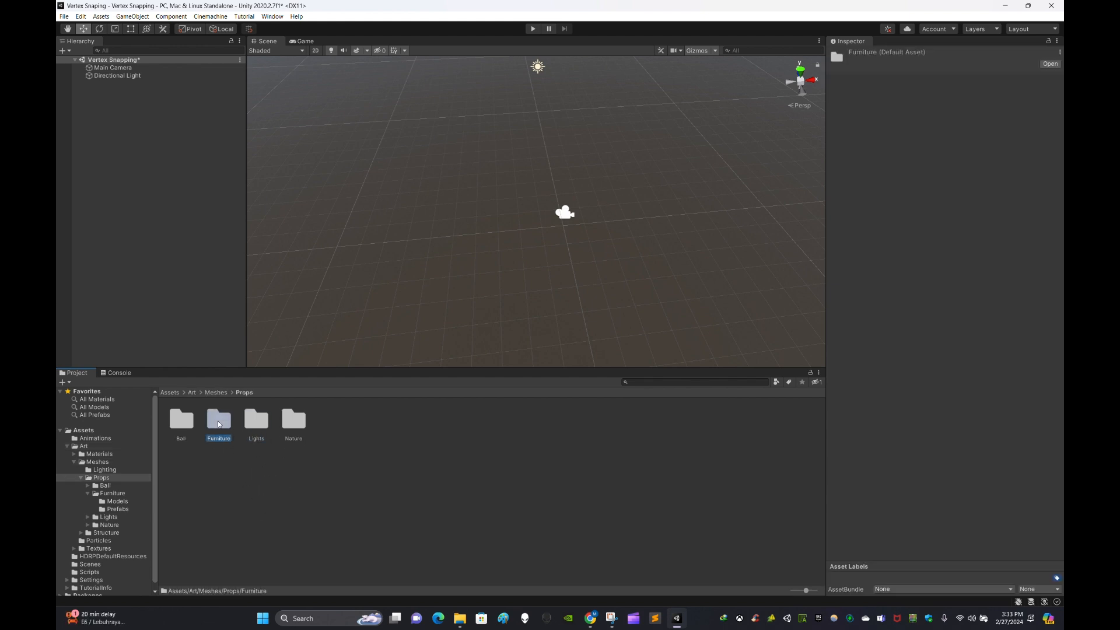
double_click(219, 420)
double_click(218, 420)
Step: Place the GlassCase_01 prefab into the scene near the main camera
click(303, 426)
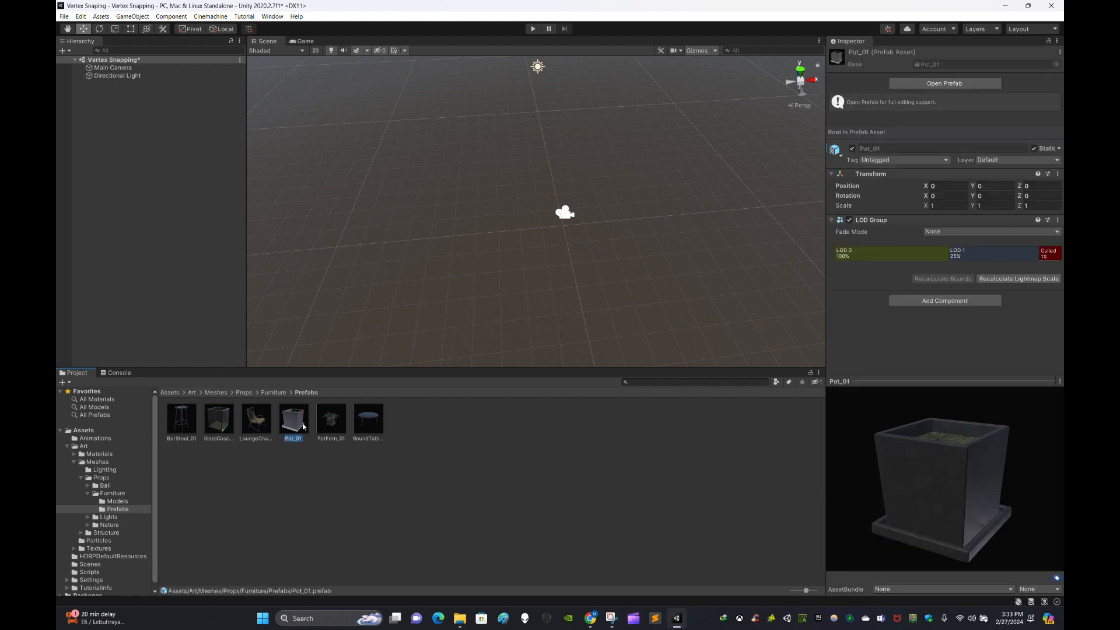
click(220, 424)
drag(225, 423, 560, 240)
click(428, 285)
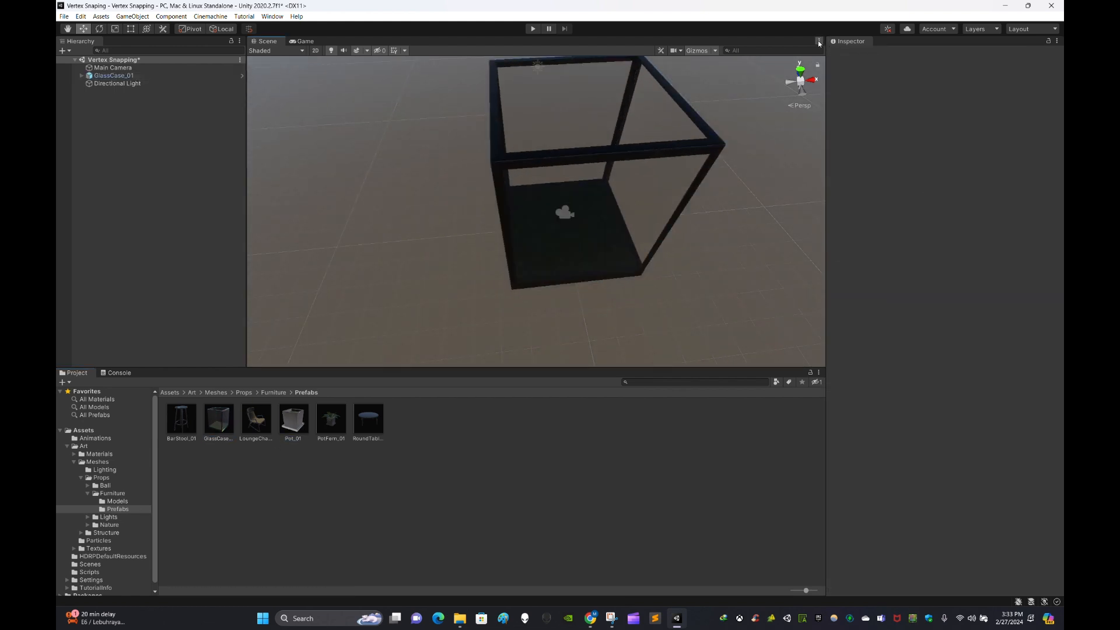
Step: Maximize the Scene view and examine the glass case from different distances and angles
click(819, 41)
click(839, 48)
alt+drag(737, 247, 650, 307)
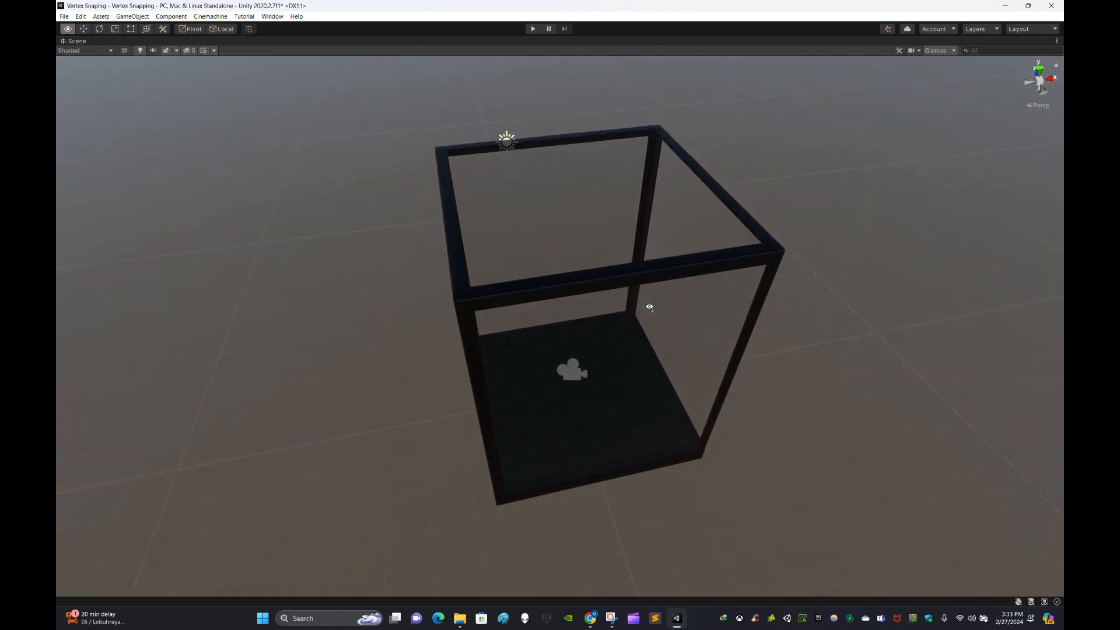
key(s)
right_drag(649, 307, 611, 379)
key(w)
key(s)
key(w)
Step: Select the glass case, restore the normal editor layout, and set its position to X 0, Y 0, Z 0
click(611, 380)
click(1057, 41)
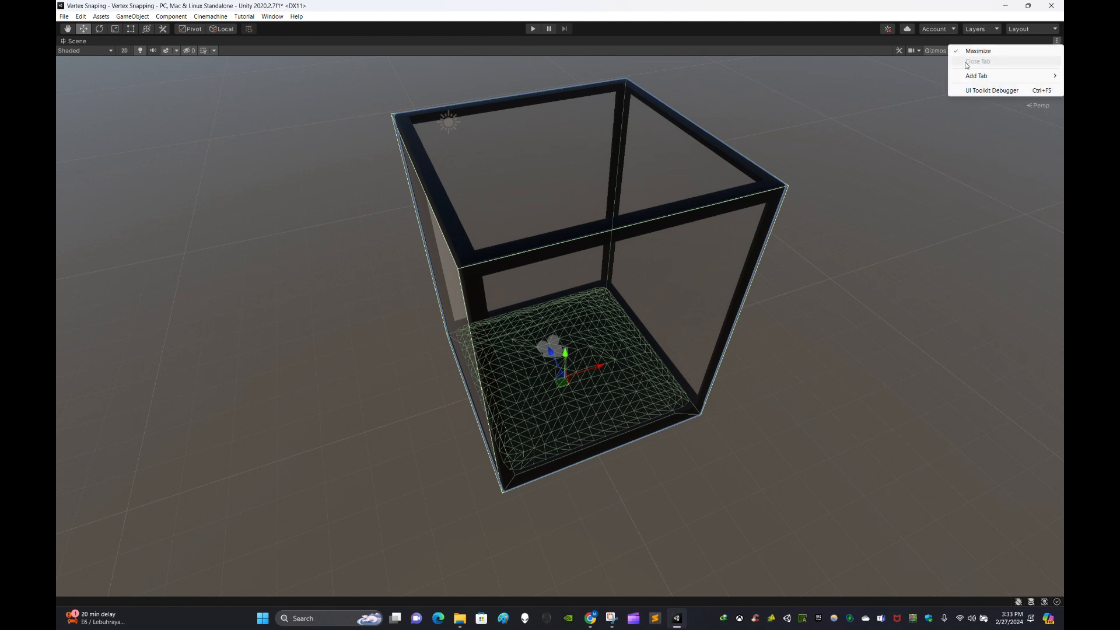
click(991, 48)
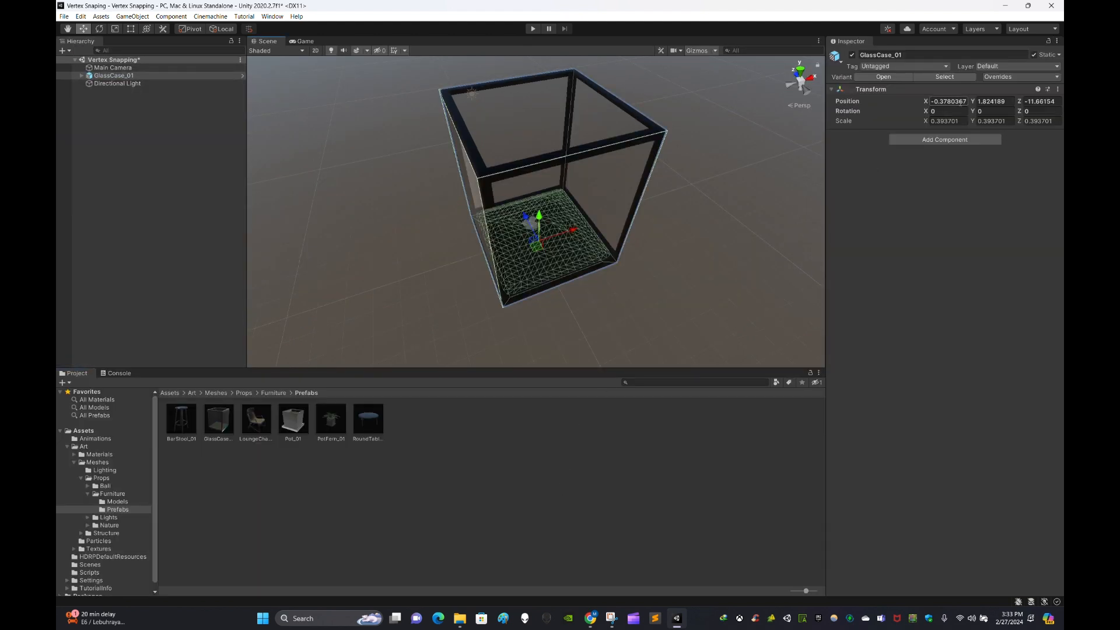
key(ctrl+v)
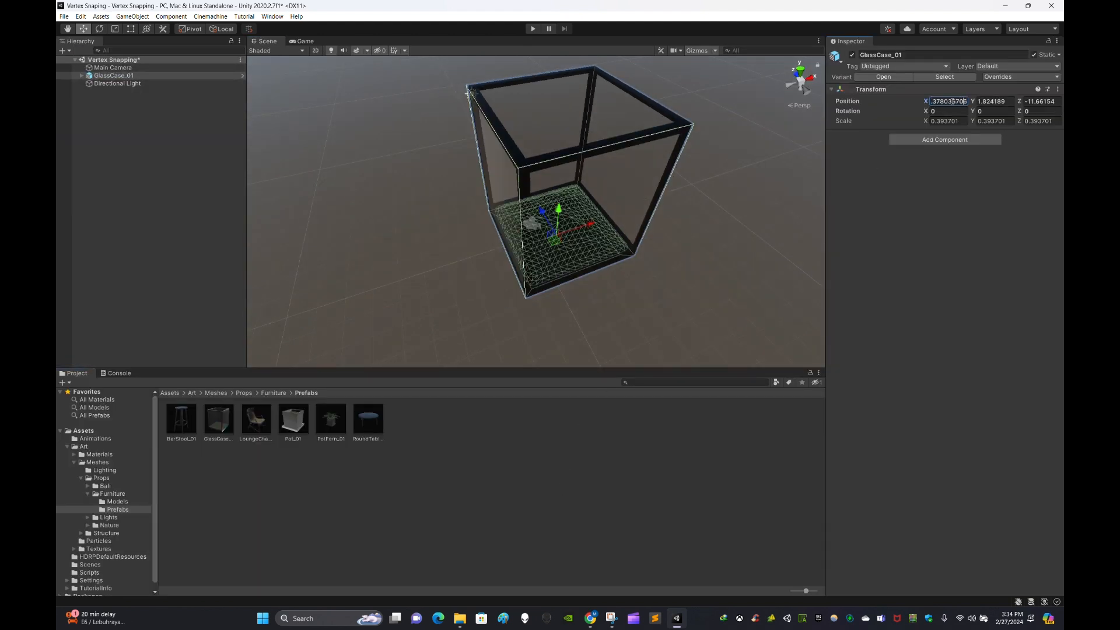
text(7)
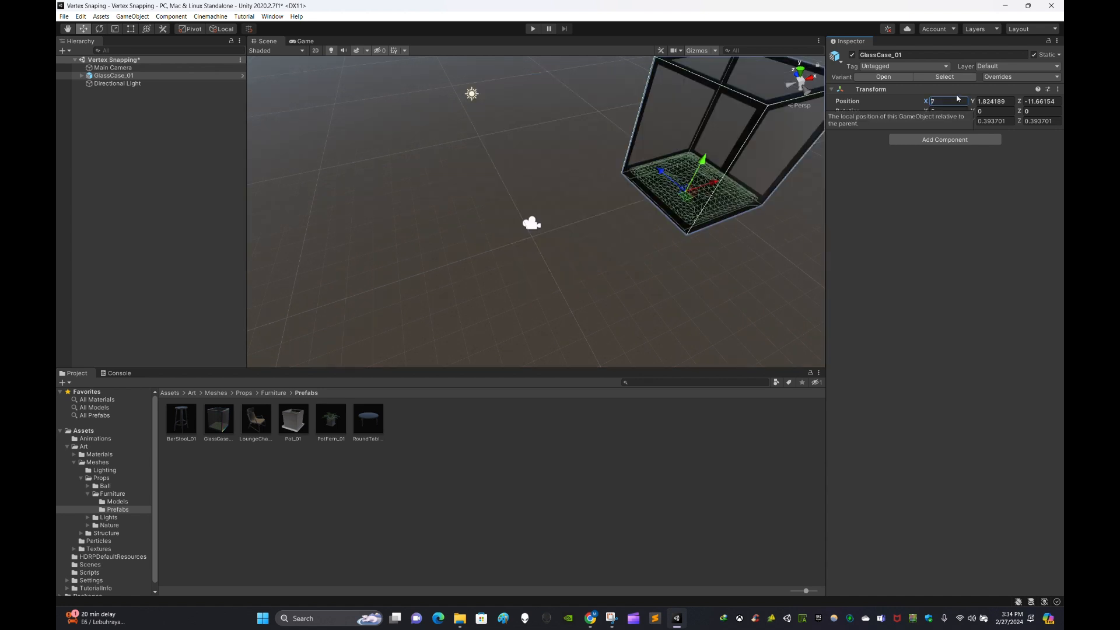
text(0)
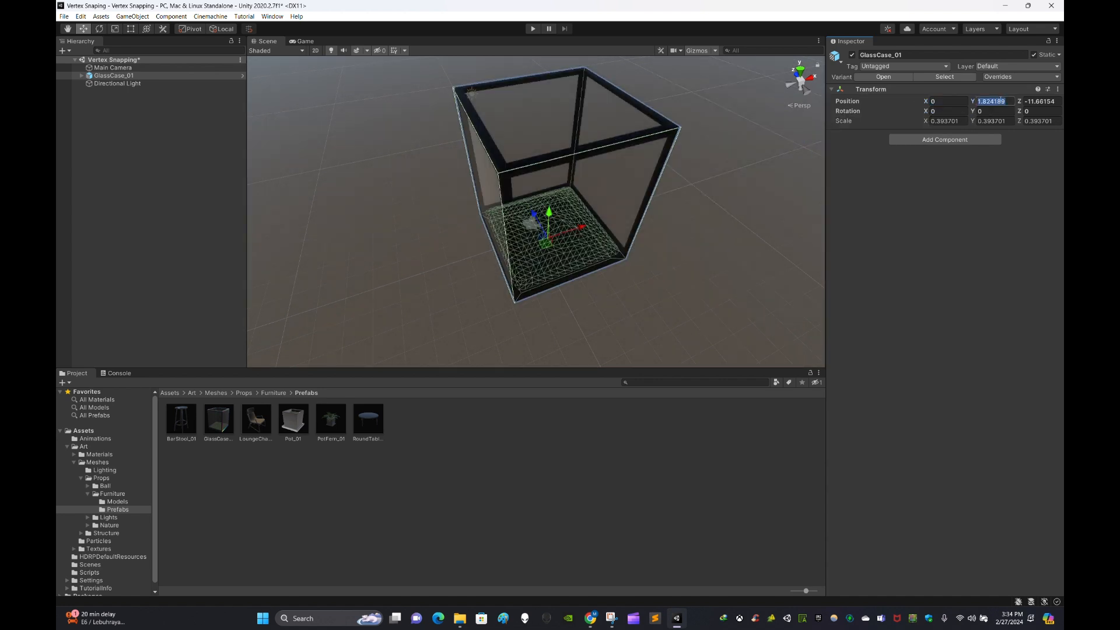
text(0)
click(1039, 101)
text(0)
Step: Bring the glass case into view at the origin and maximize the Scene view
click(663, 222)
right_drag(663, 222, 641, 211)
key(w)
click(600, 180)
click(541, 343)
click(579, 292)
right_drag(671, 264, 668, 264)
key(s)
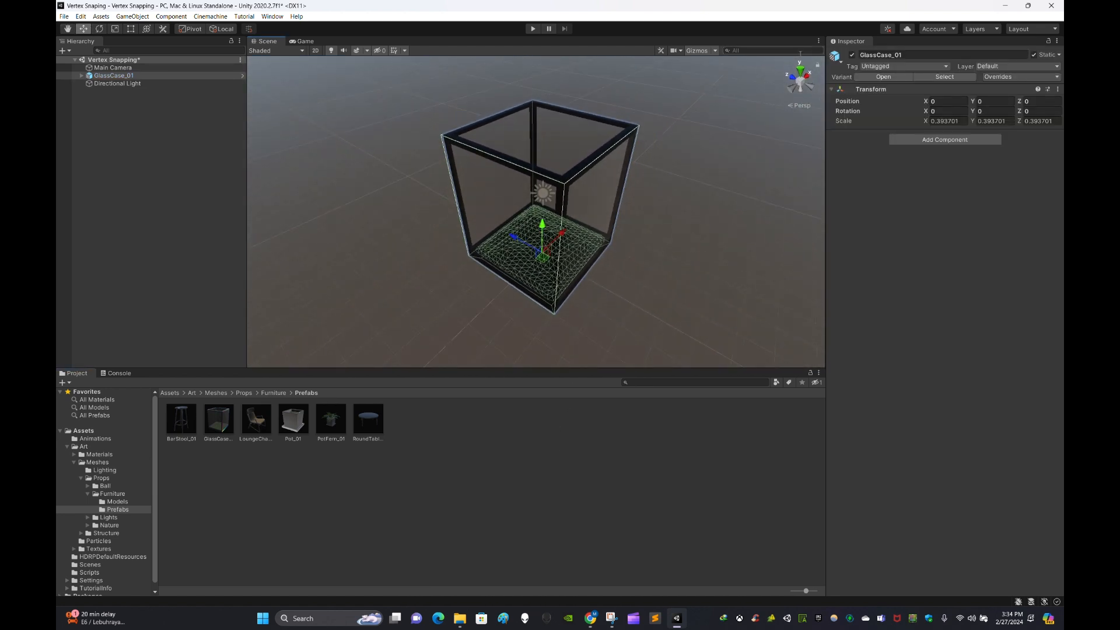
click(819, 41)
click(840, 48)
Step: Duplicate the glass case and move the copy along the negative X axis until it stands clear of the original
right_drag(728, 245, 652, 297)
right_drag(650, 229, 696, 437)
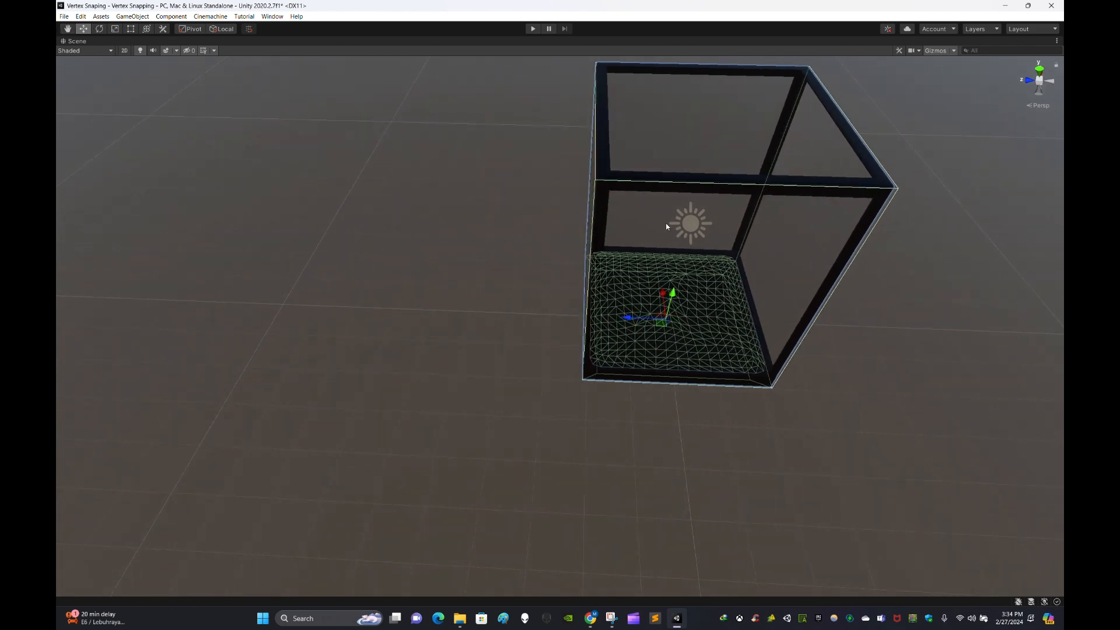
right_drag(519, 320, 521, 422)
key(d)
key(w)
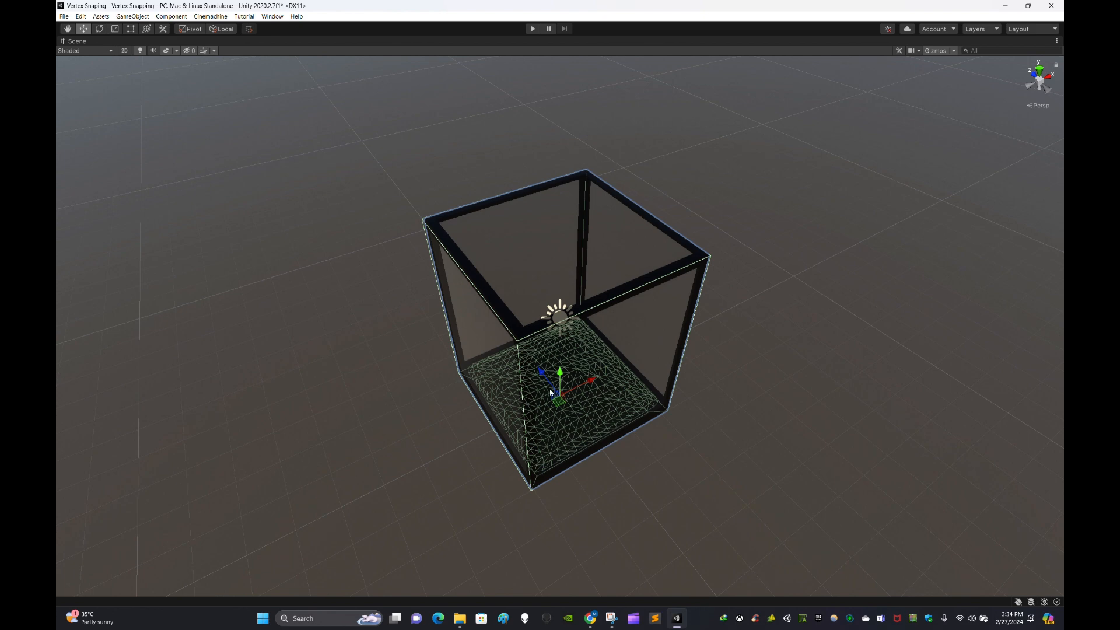
right_drag(551, 393, 474, 408)
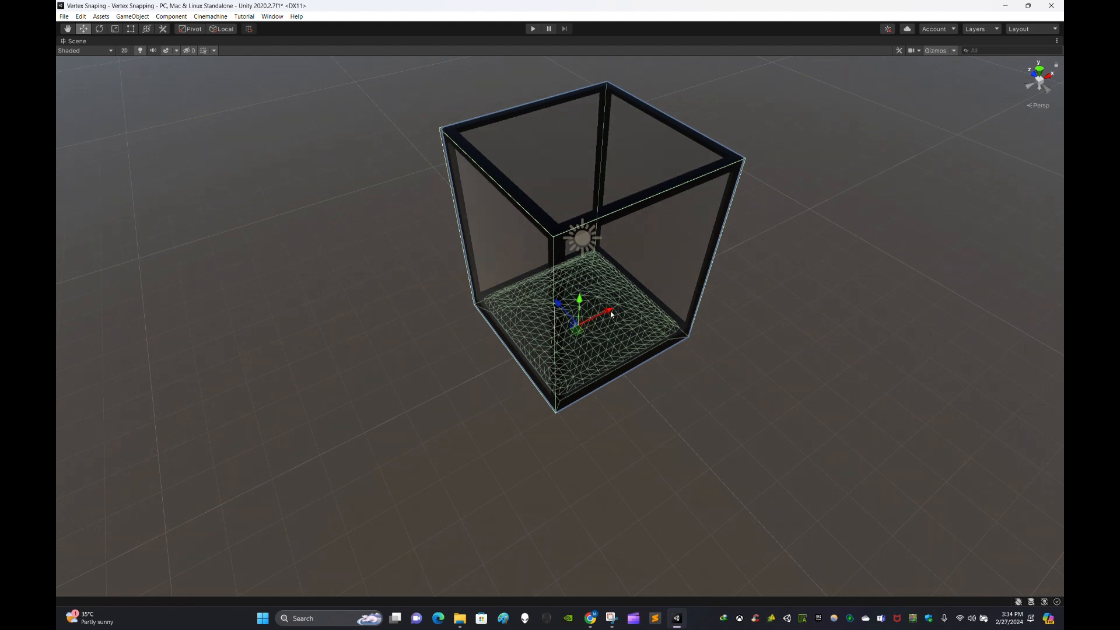
drag(611, 313, 462, 410)
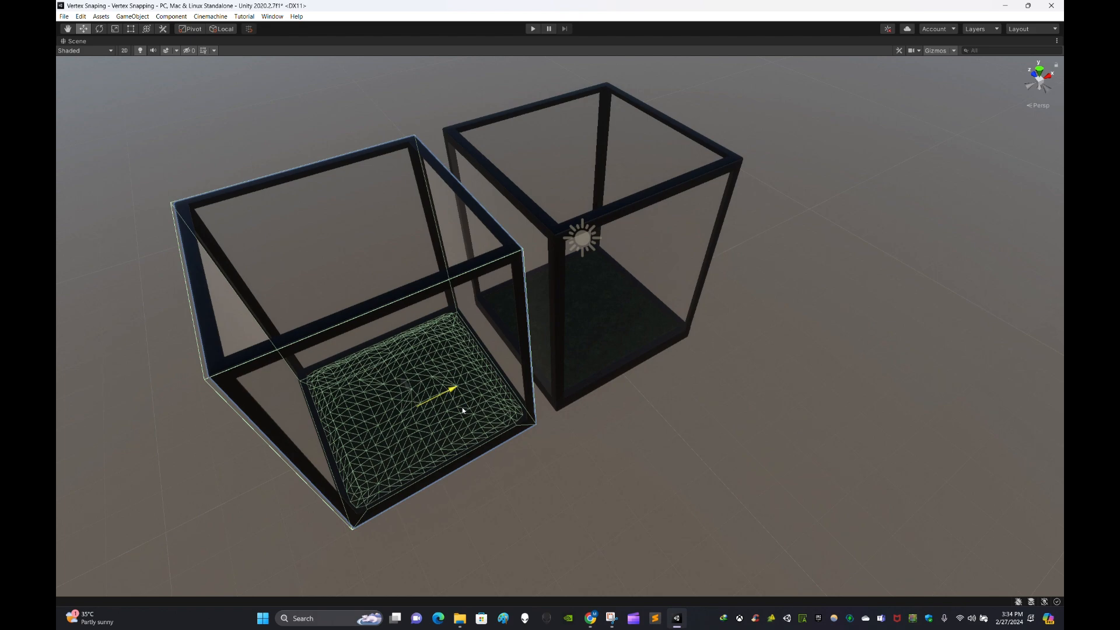
Step: Duplicate the original glass case twice, moving one copy to each side of it along the Z axis
right_drag(559, 429, 642, 435)
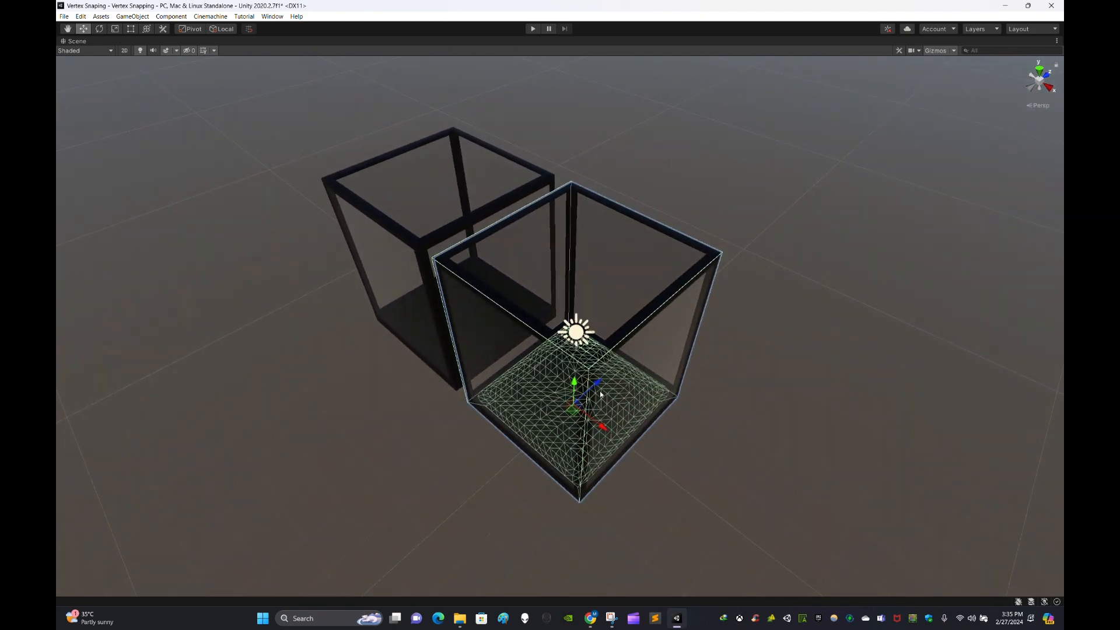
key(ctrl+d)
drag(596, 384, 464, 504)
right_drag(712, 467, 527, 402)
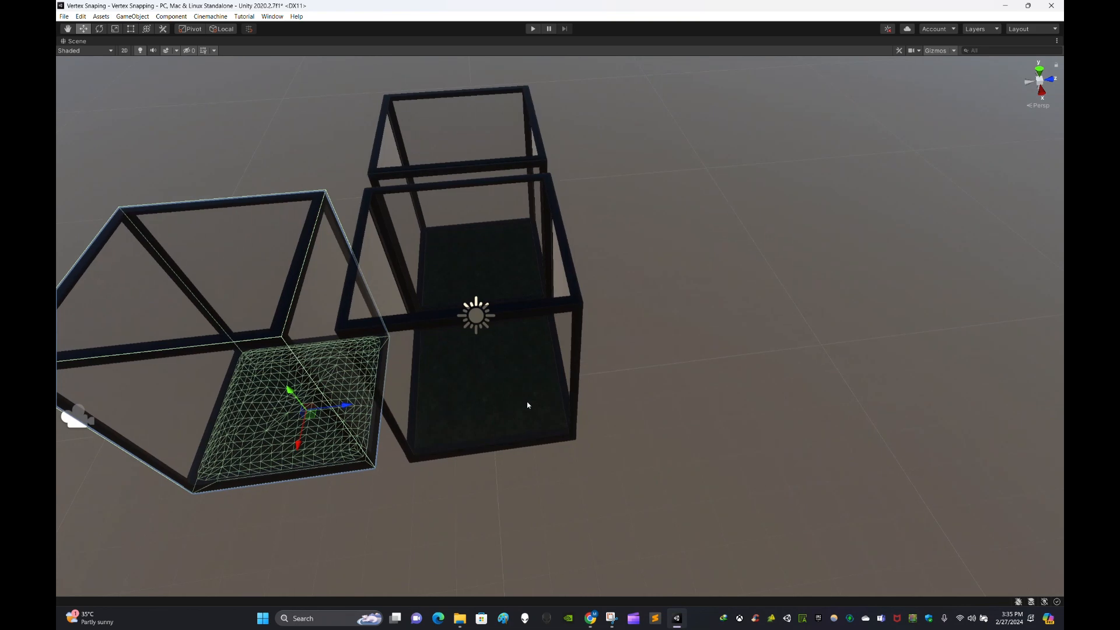
click(527, 405)
key(ctrl+d)
drag(537, 394, 857, 500)
Step: Make one more glass case duplicate and place it on the free positive X side of the original
click(761, 370)
key(ctrl+d)
right_drag(575, 341, 822, 308)
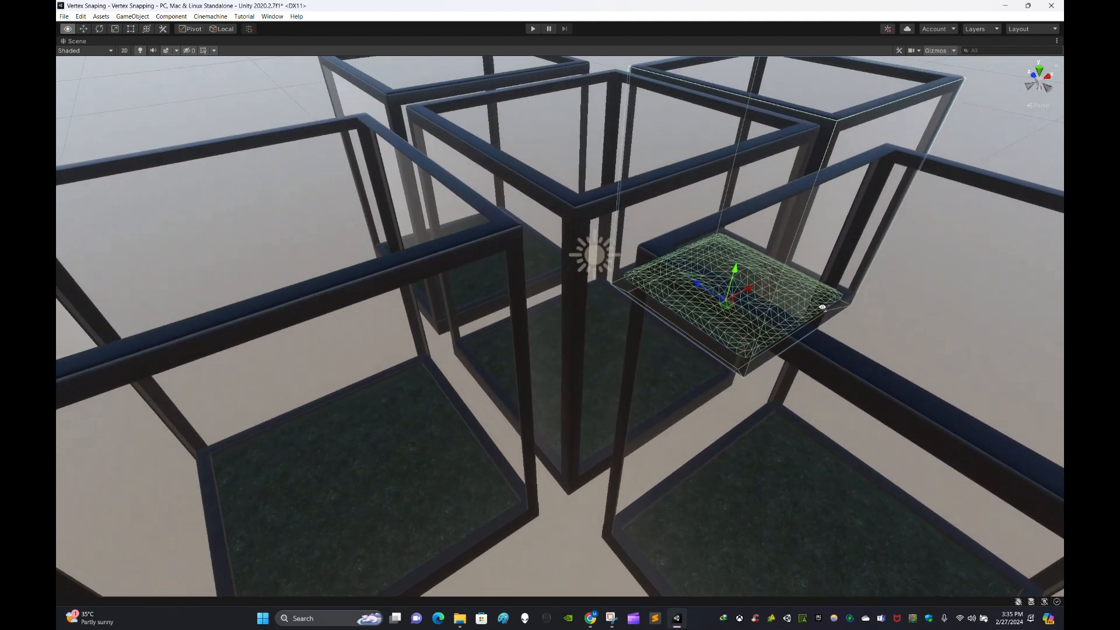
Step: Adjust the negative X side glass case along the X axis beside the central case, leaving a small gap between them
click(519, 241)
right_drag(527, 250, 541, 271)
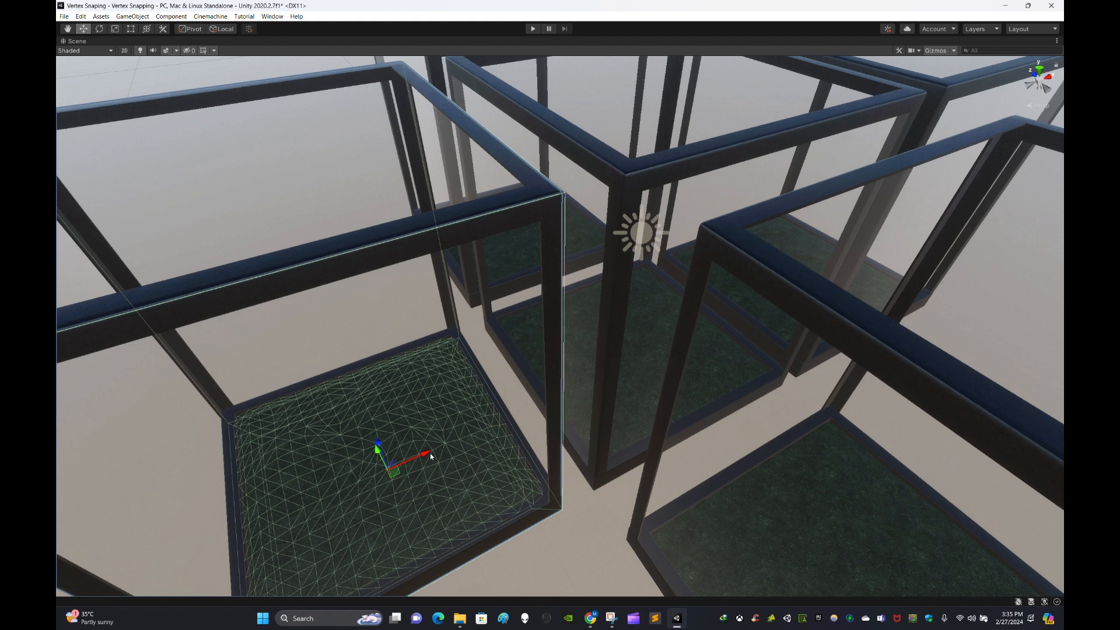
mouse_move(429, 454)
mouse_down()
mouse_move(468, 452)
mouse_move(450, 460)
mouse_up()
alt+drag(520, 425, 525, 450)
scroll(526, 450, up, 3)
scroll(464, 428, down, 3)
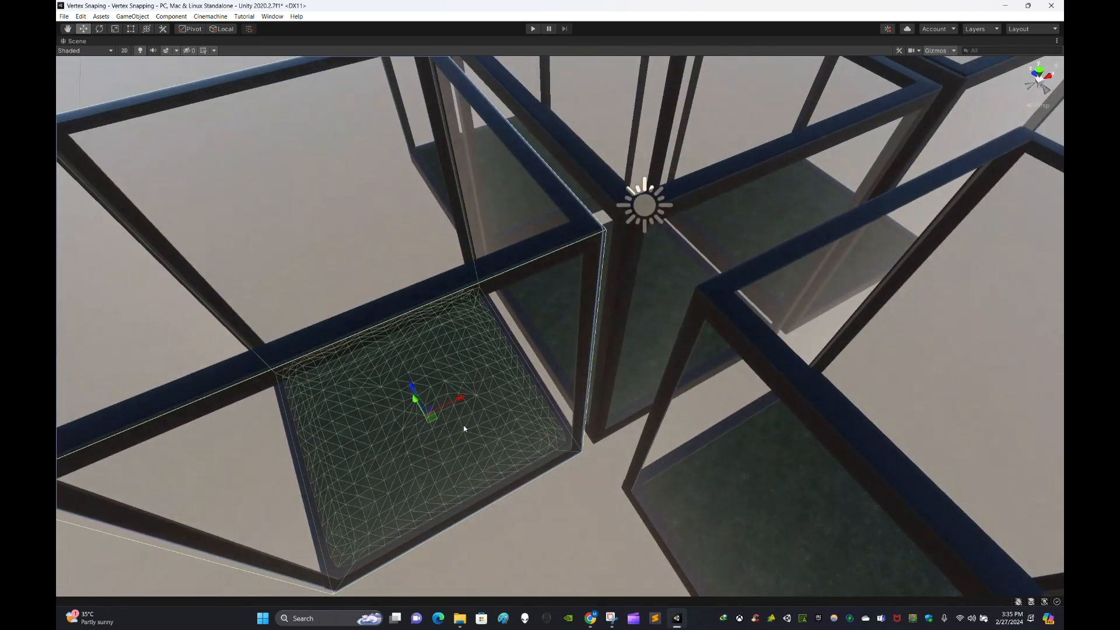
drag(459, 398, 446, 405)
Step: Examine the facing upper corners of the negative X side case and the central case from several angles
click(563, 495)
right_drag(563, 494, 491, 437)
click(405, 389)
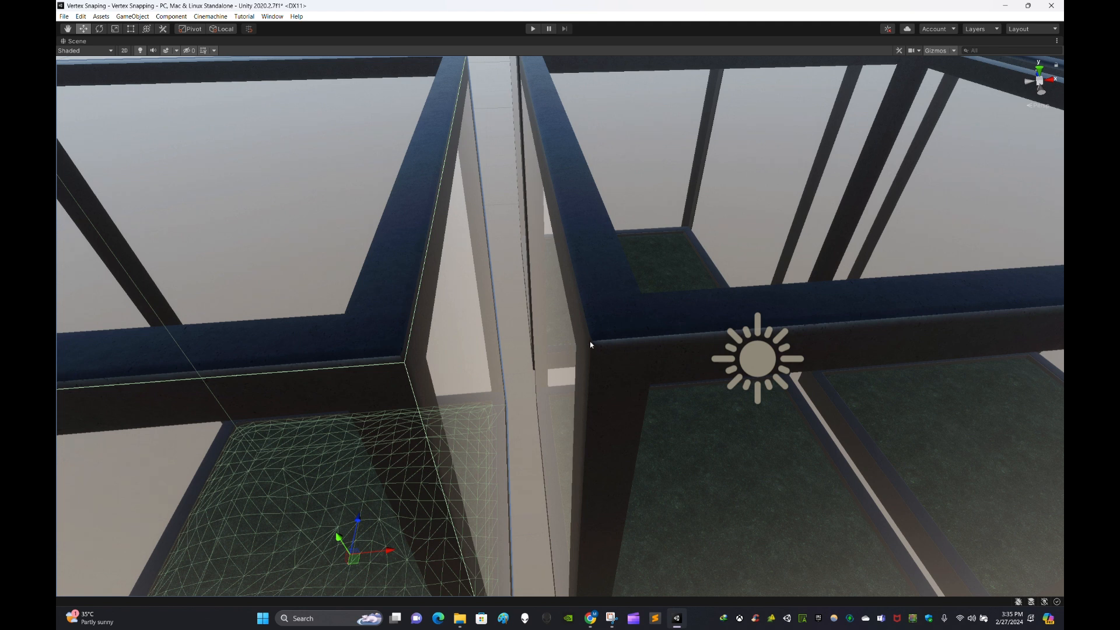
click(461, 357)
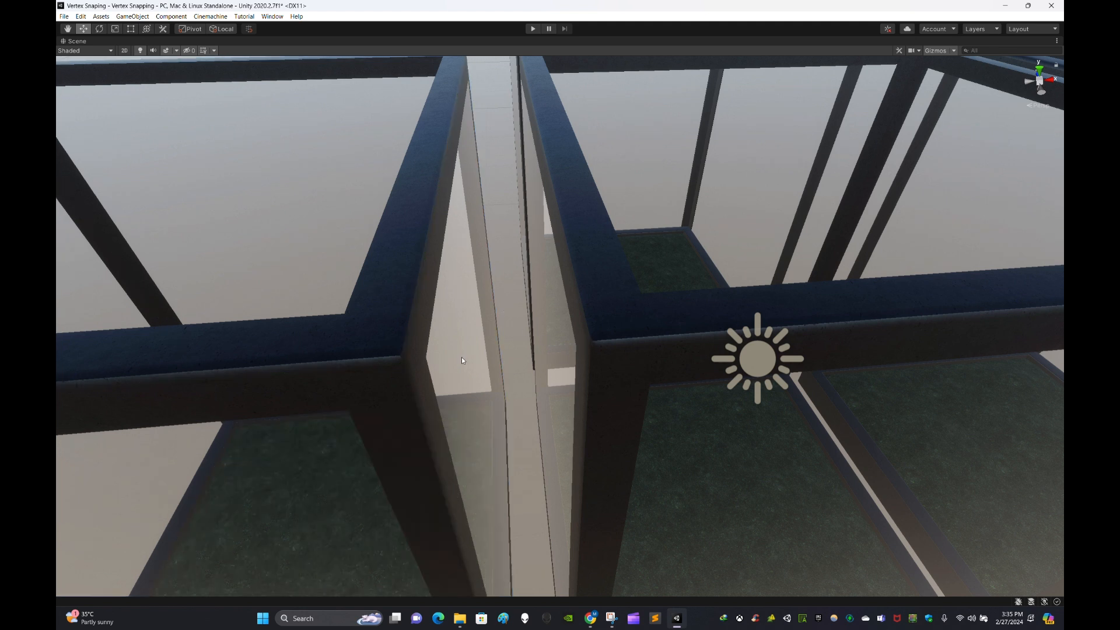
key(s)
right_drag(461, 358, 447, 375)
key(w)
click(441, 302)
right_drag(441, 302, 493, 301)
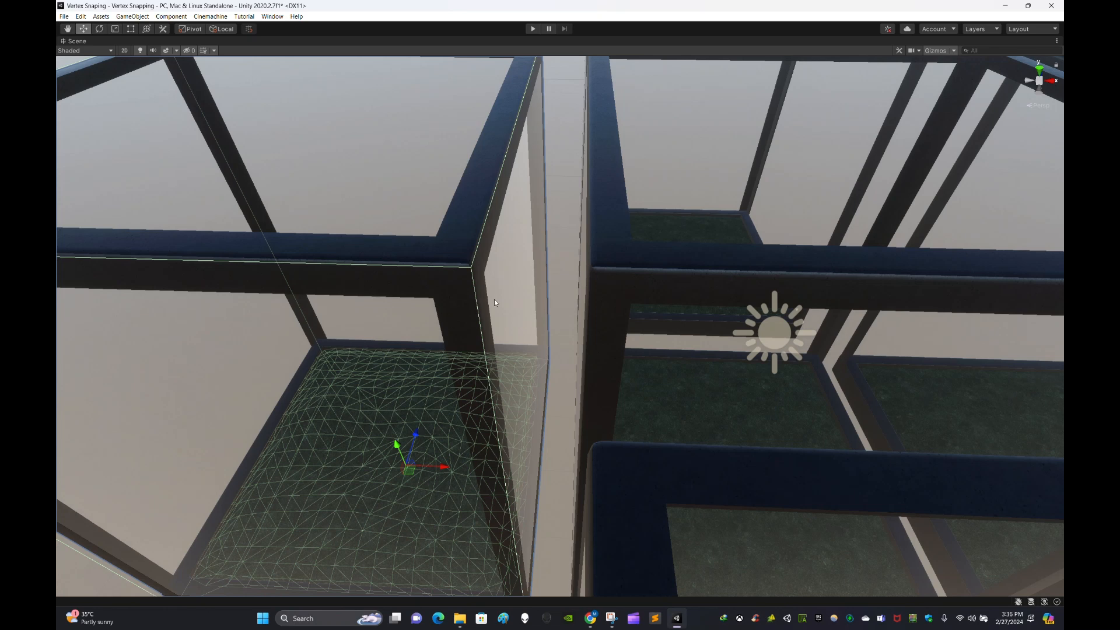
click(471, 272)
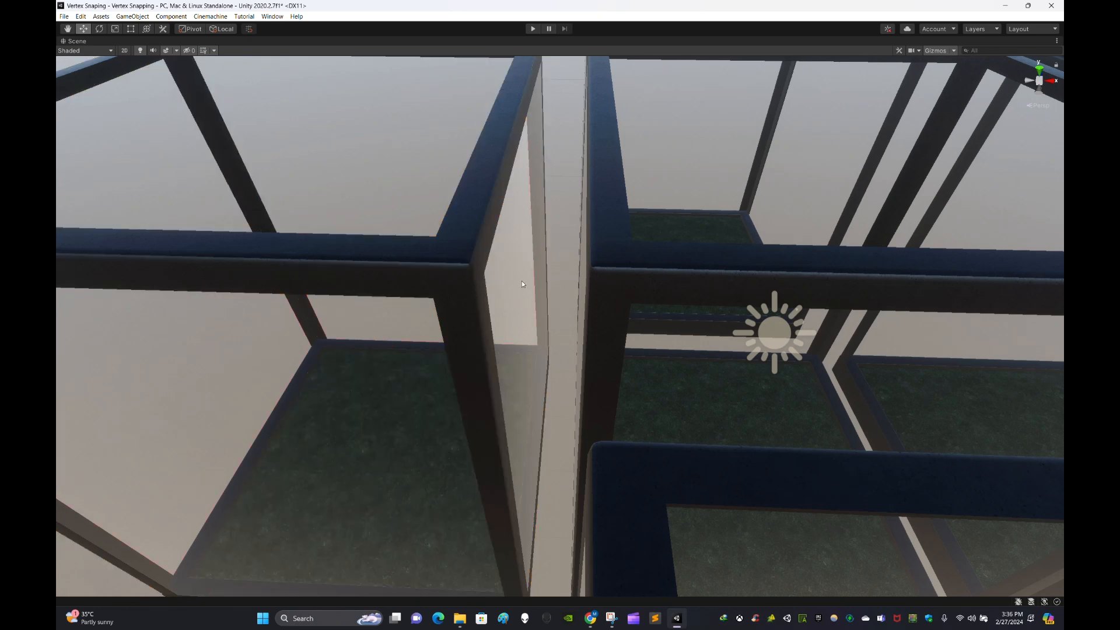
right_drag(521, 281, 498, 264)
click(498, 264)
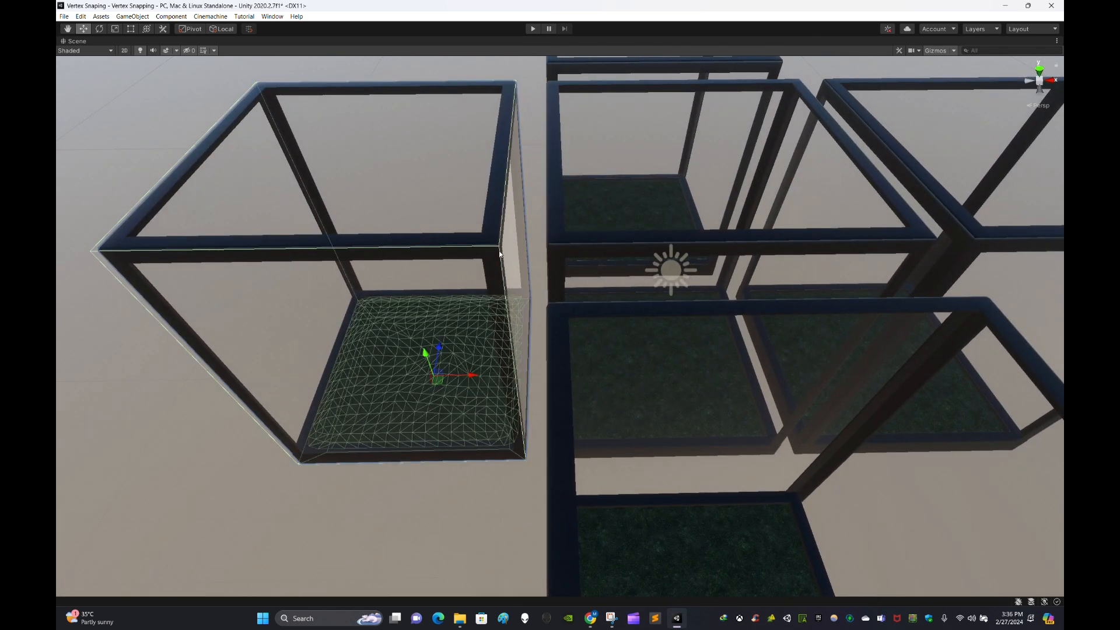
click(461, 220)
right_drag(460, 219, 624, 280)
click(470, 204)
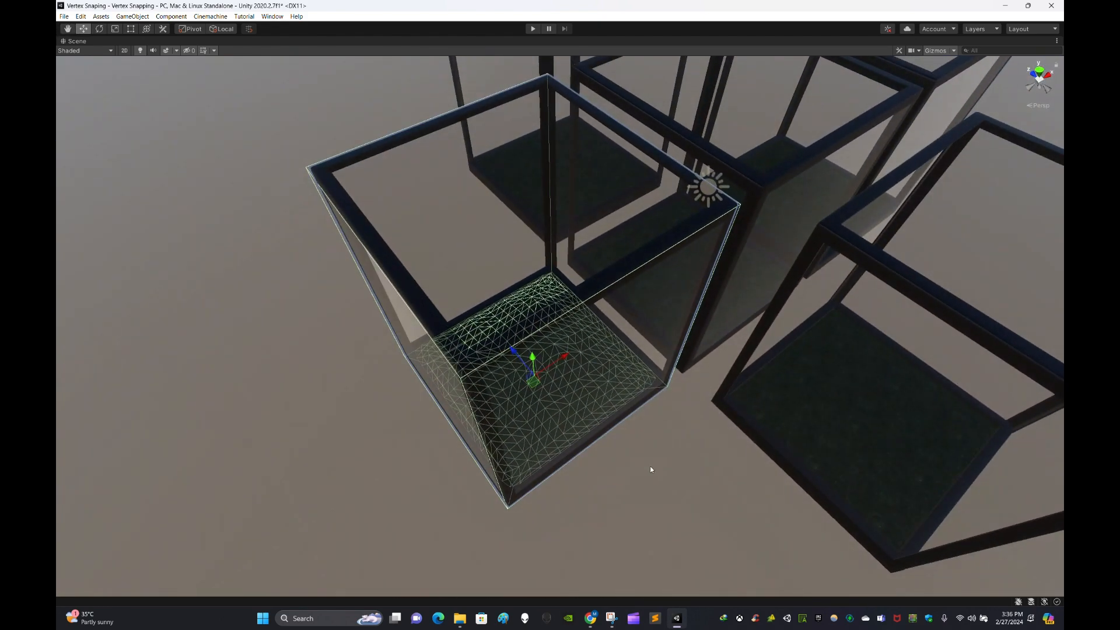
click(650, 467)
right_drag(650, 467, 577, 424)
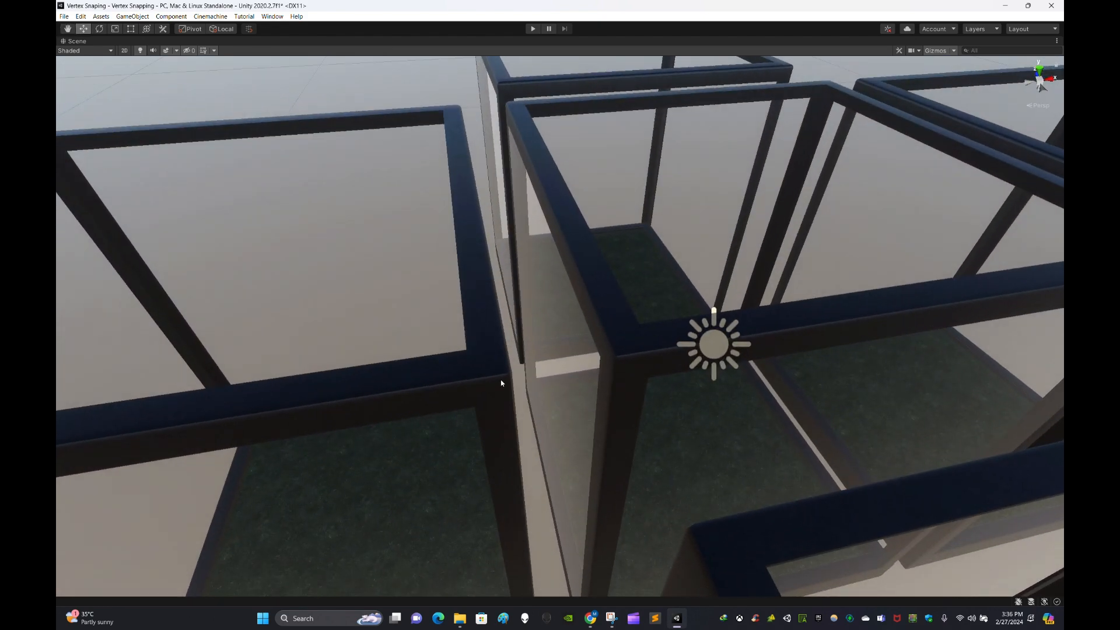
Step: Vertex-snap the upper corner of the negative X side glass case toward the facing upper corner of the central case
click(501, 382)
right_drag(501, 382, 482, 412)
key(v)
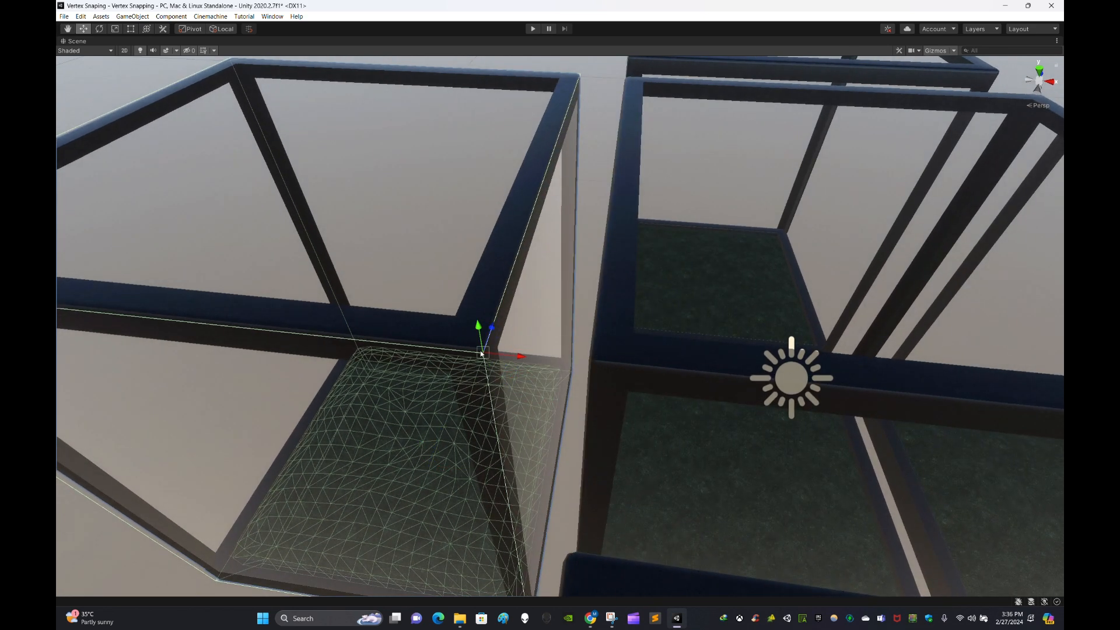
alt+drag(455, 477, 368, 440)
key(v)
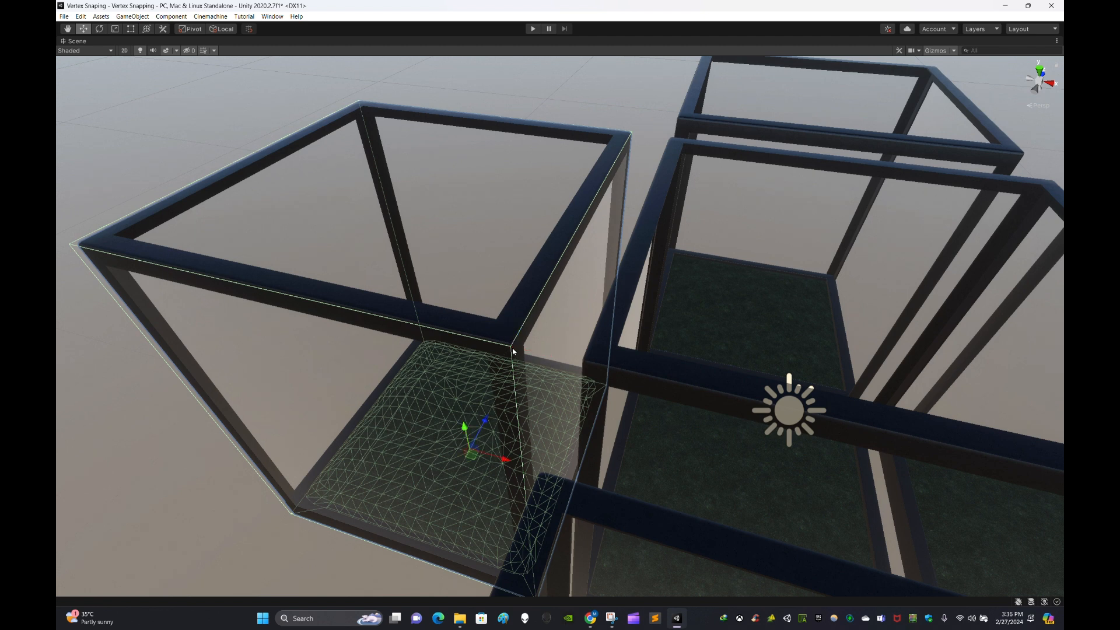
key(w)
right_drag(515, 351, 514, 350)
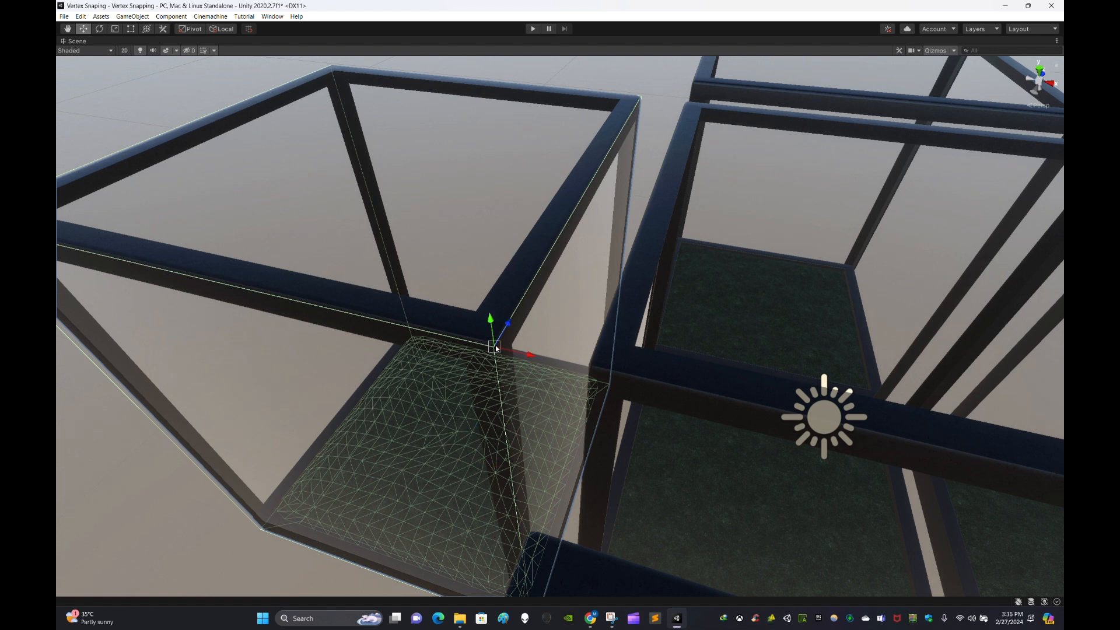
drag(495, 348, 565, 356)
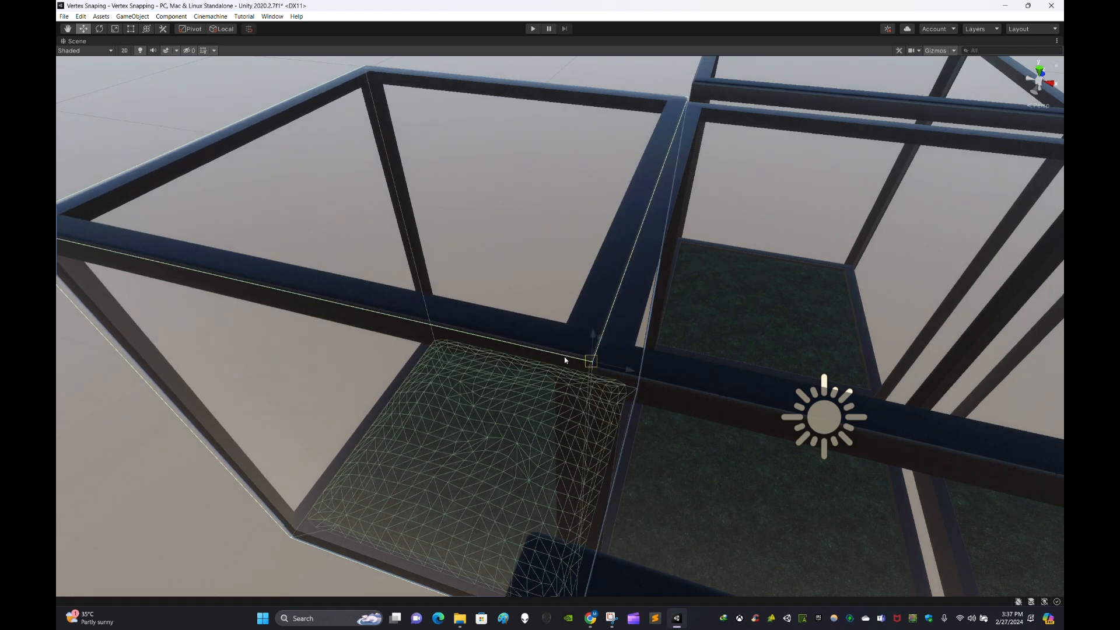
Step: Refine the negative X side case's position by vertex-snapping its upper corner exactly onto the central case's adjoining corner
click(513, 261)
alt+drag(513, 261, 430, 275)
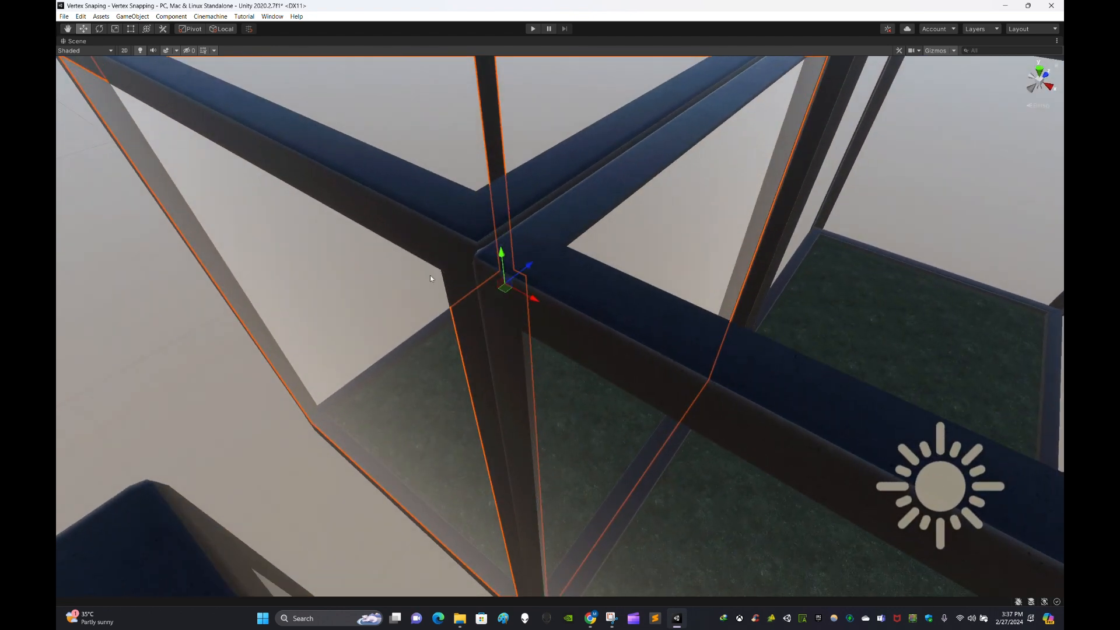
click(272, 354)
alt+drag(471, 240, 466, 235)
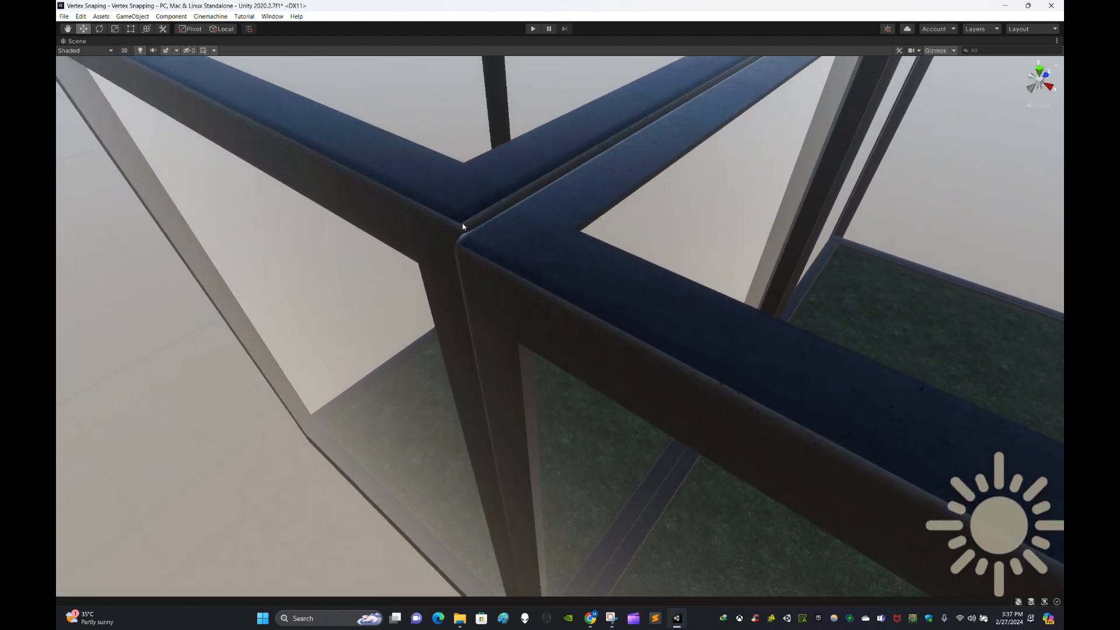
click(464, 226)
key(v)
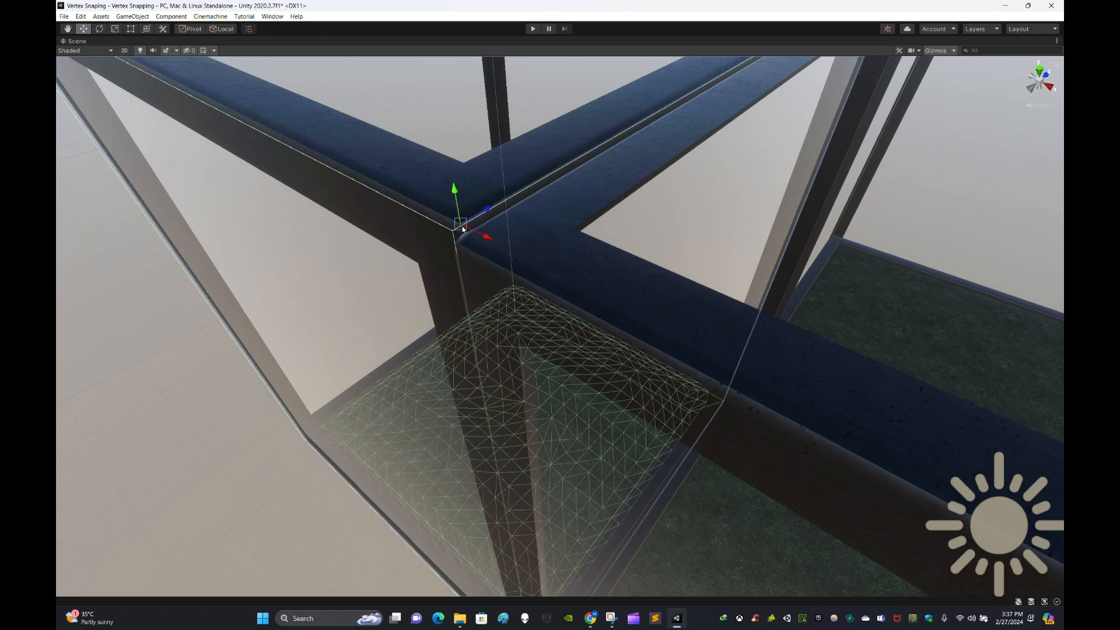
drag(462, 230, 455, 240)
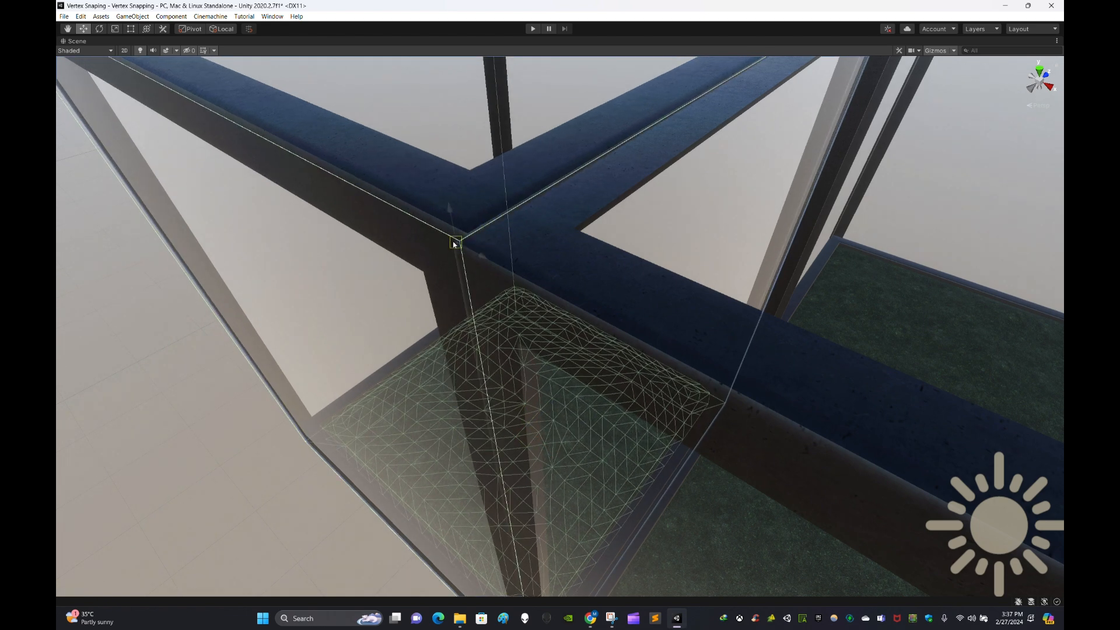
Step: Vertex-snap the positive X side glass case's upper corner onto the facing corner of the central case
click(197, 481)
right_drag(197, 481, 559, 390)
click(547, 340)
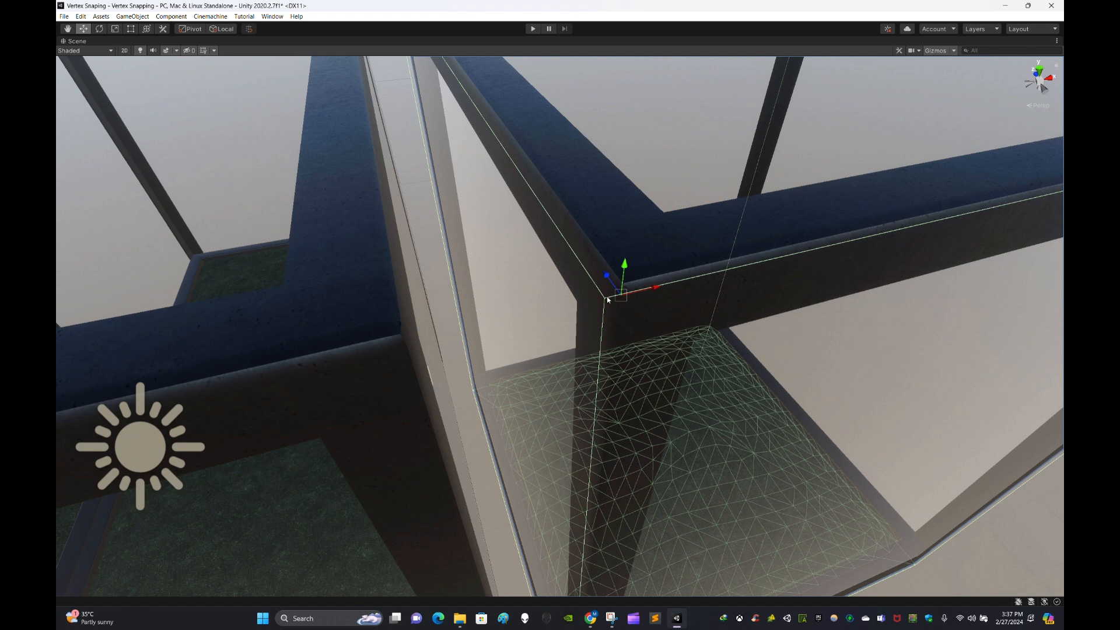
drag(615, 289, 407, 338)
Step: Vertex-snap the negative Z side glass case's upper corner onto the matching corner of the central case
right_drag(461, 341, 881, 270)
key(a)
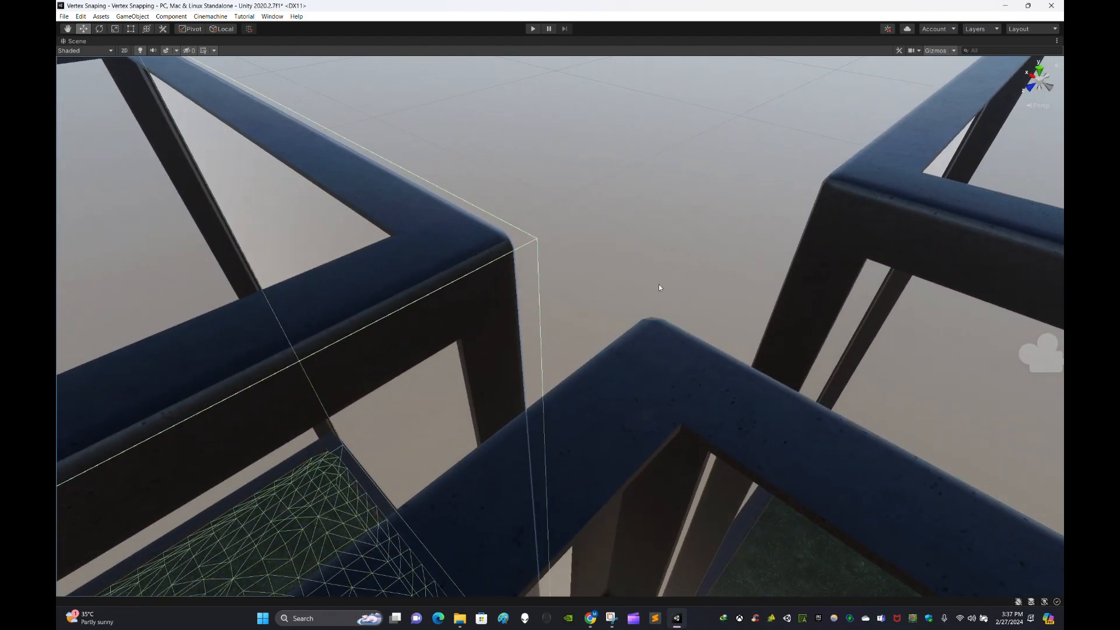
key(v)
drag(510, 242, 612, 296)
right_drag(672, 250, 735, 273)
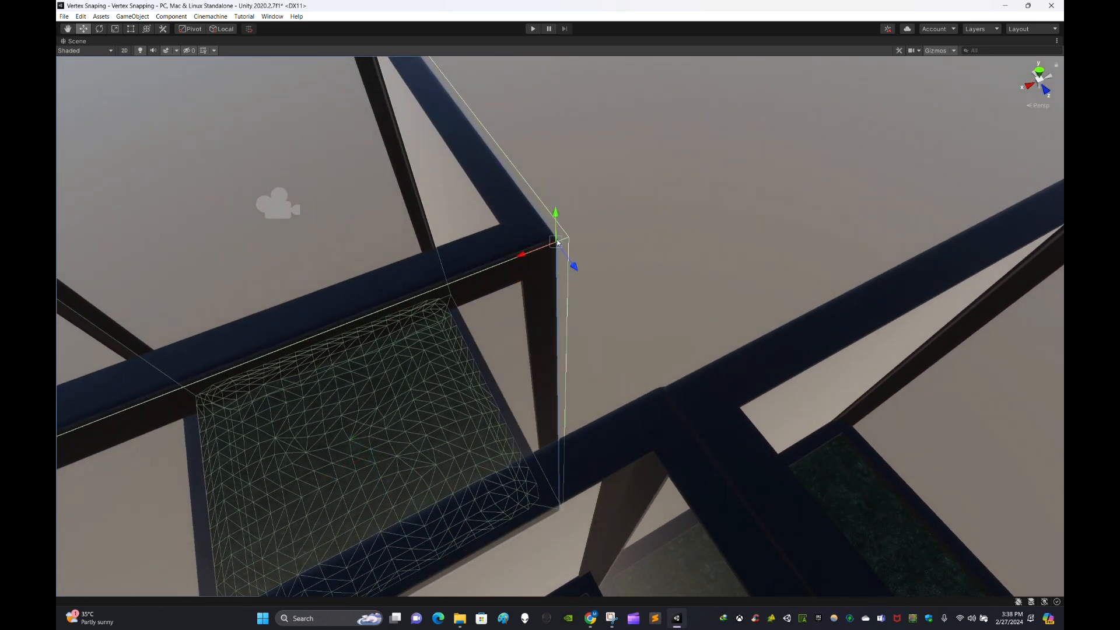
drag(557, 242, 660, 384)
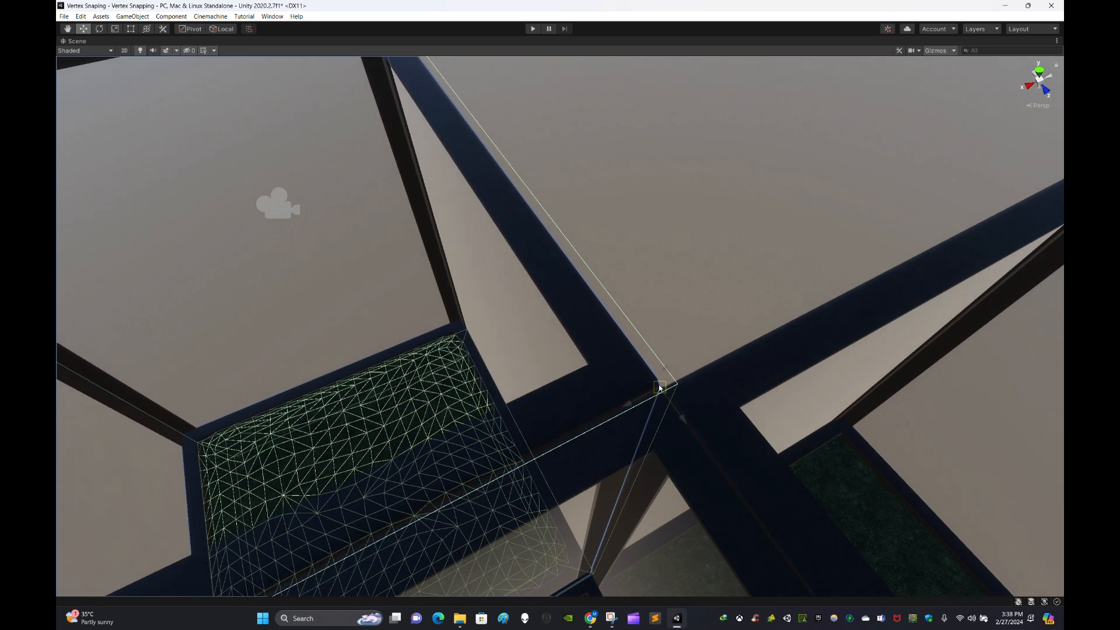
Step: Vertex-snap the positive Z side glass case onto the central case's corner and check the joined group
click(681, 307)
right_drag(681, 306, 788, 306)
click(784, 304)
drag(782, 307, 584, 300)
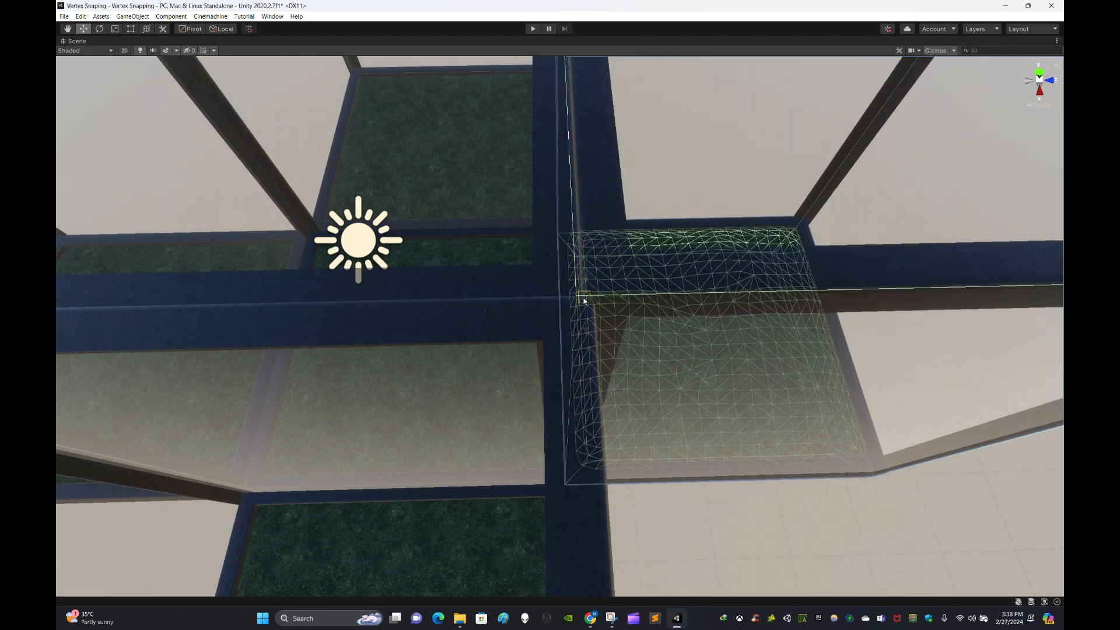
right_drag(653, 316, 642, 197)
key(s)
click(692, 190)
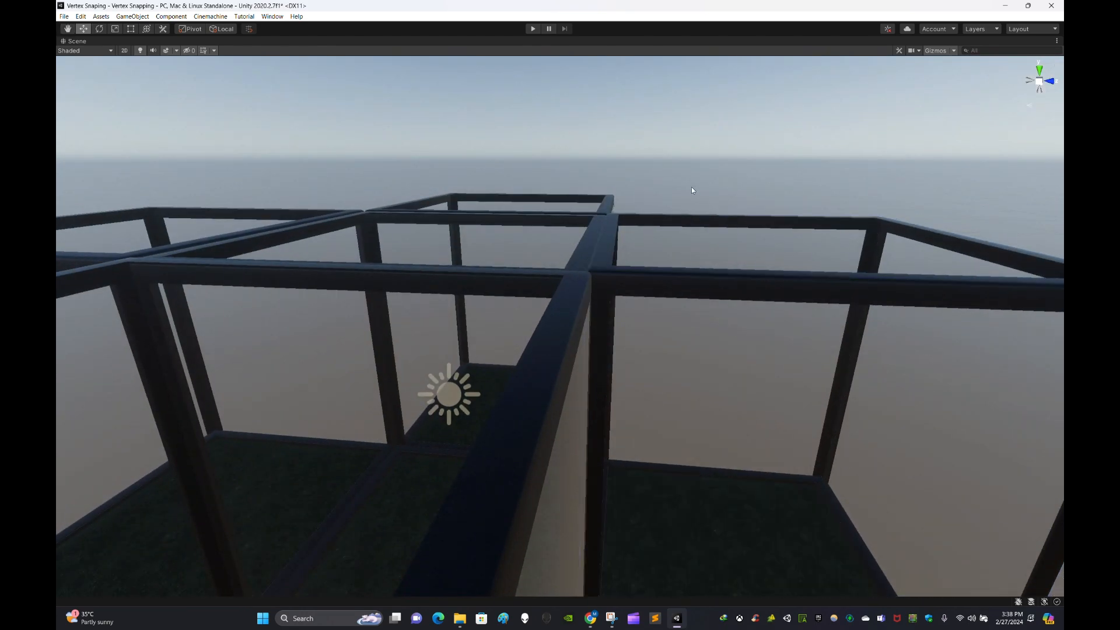
alt+drag(692, 190, 627, 263)
Step: Restore the Scene view from its maximized state and add a 3D Cube to the scene beside the glass cases
click(1056, 42)
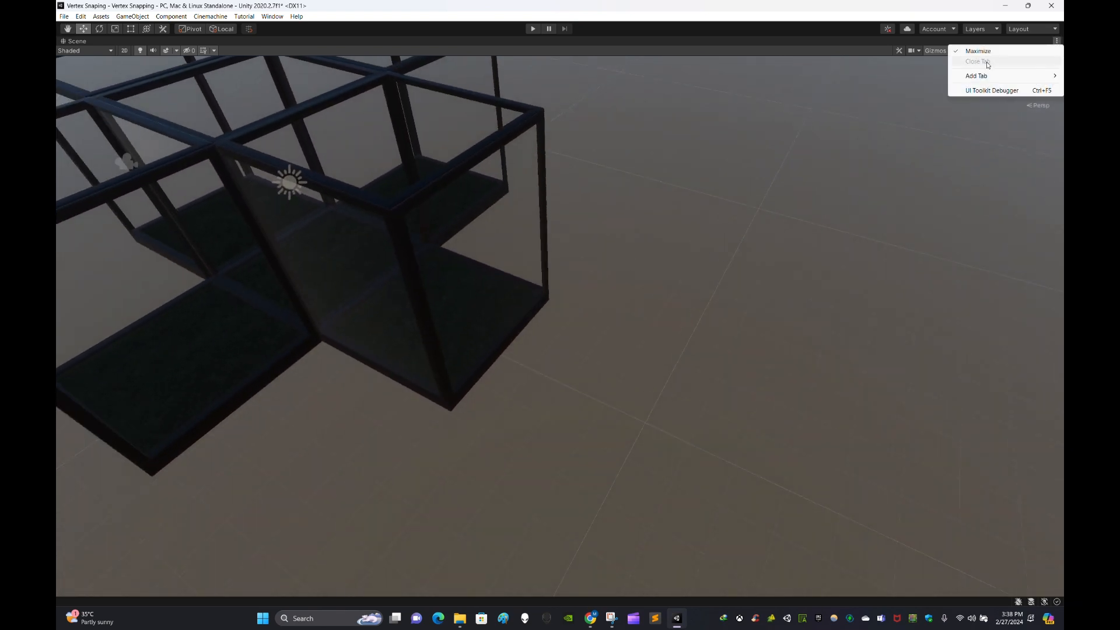
click(981, 51)
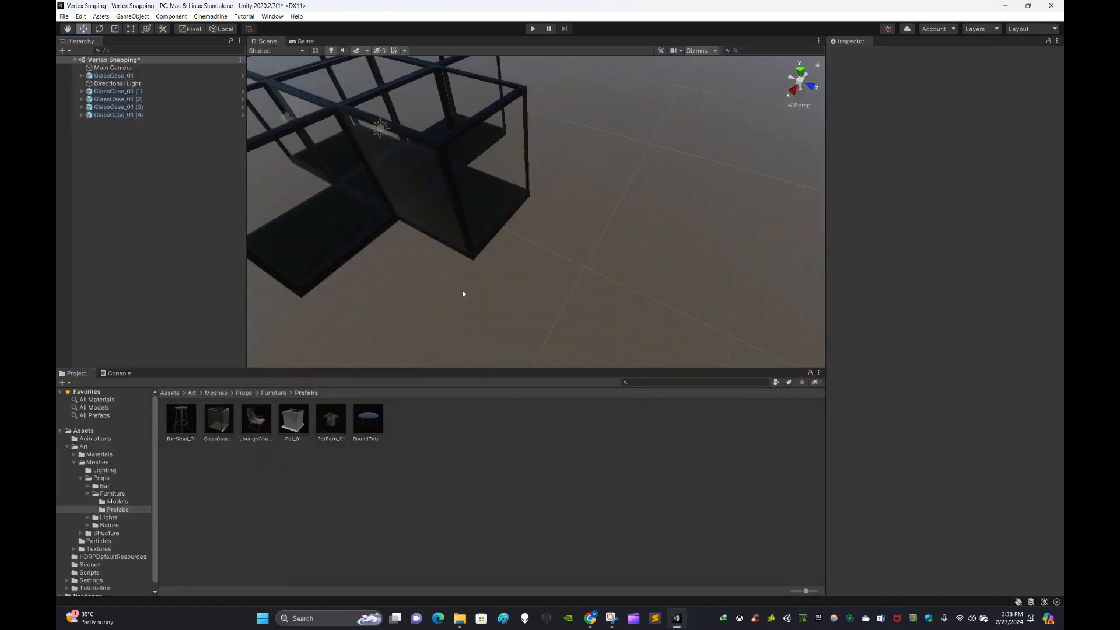
alt+drag(422, 281, 520, 262)
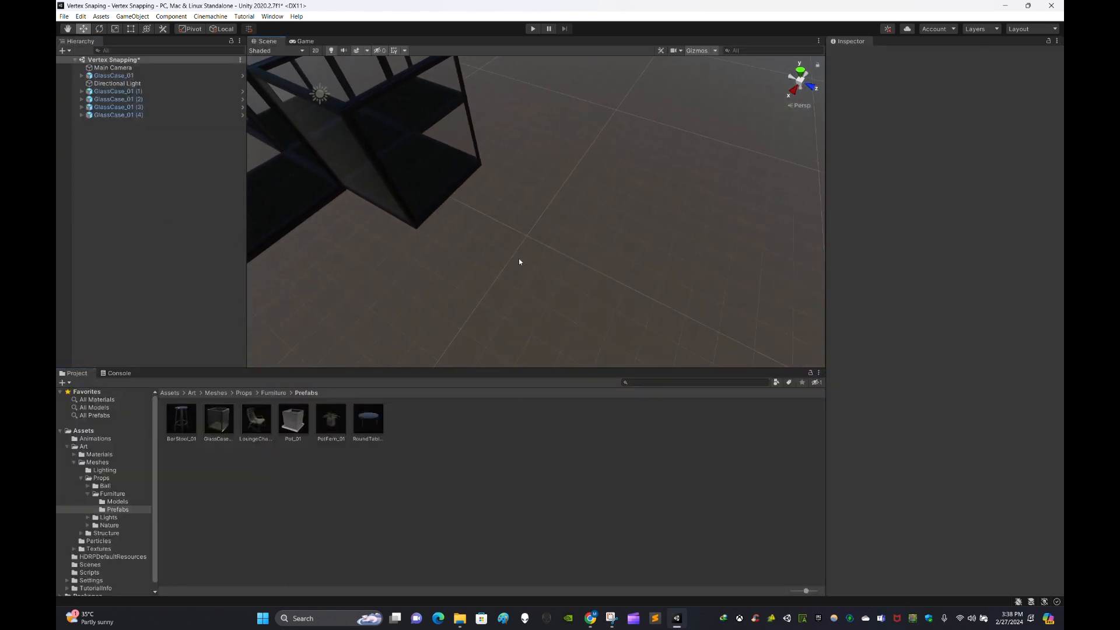
right_click(142, 198)
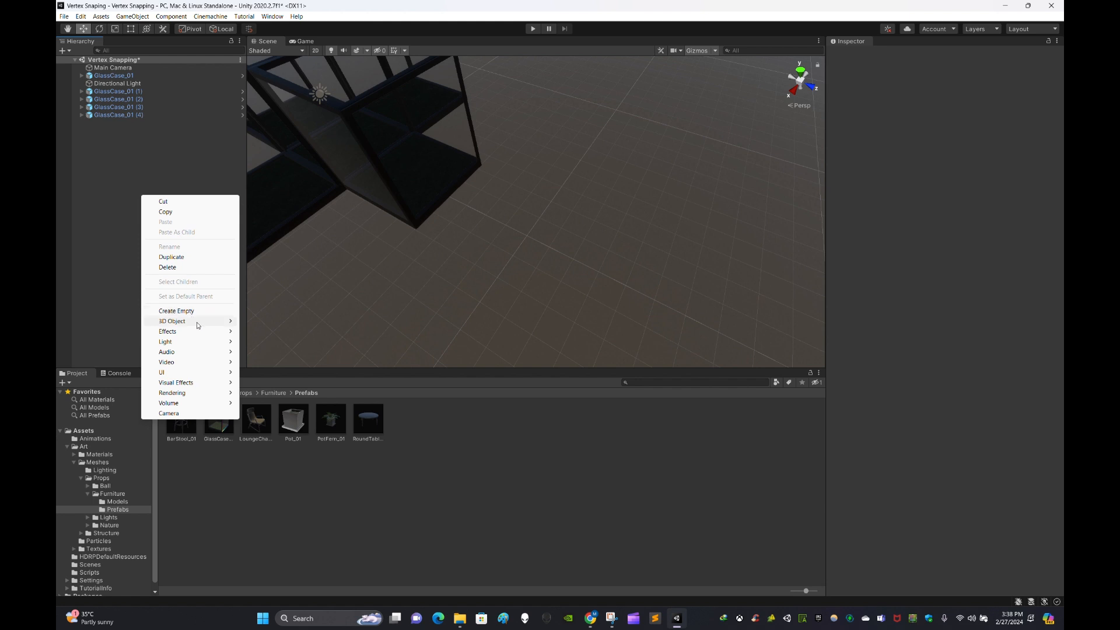
mouse_move(197, 325)
click(270, 325)
click(513, 277)
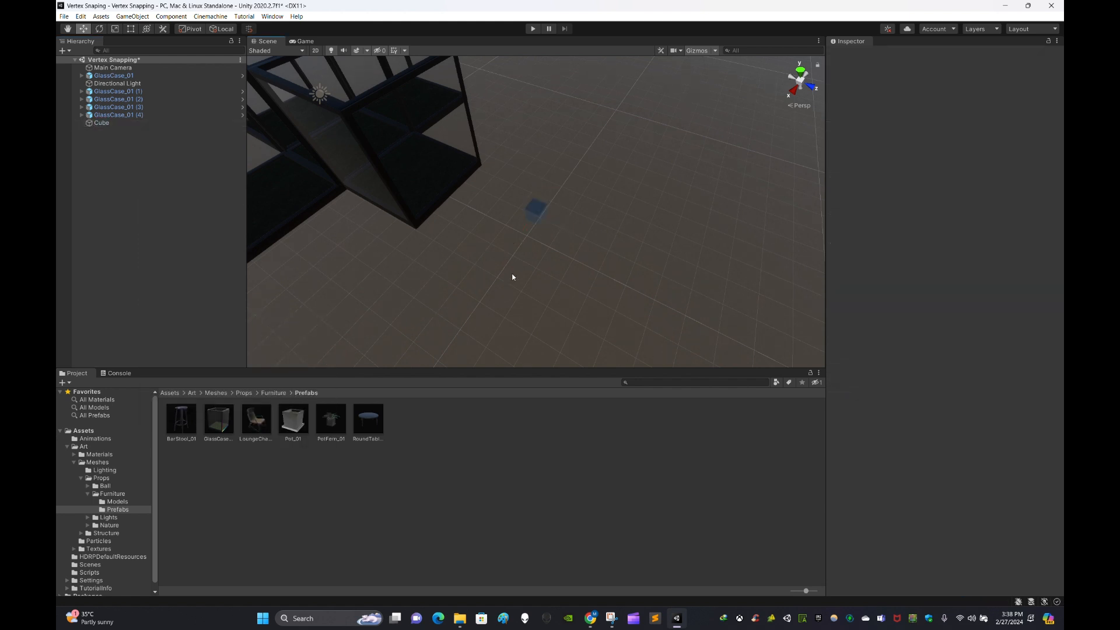
Step: Raise the cube to Y 0.44 and move it along the Z axis to about 10.97, away from the glass cases
click(535, 213)
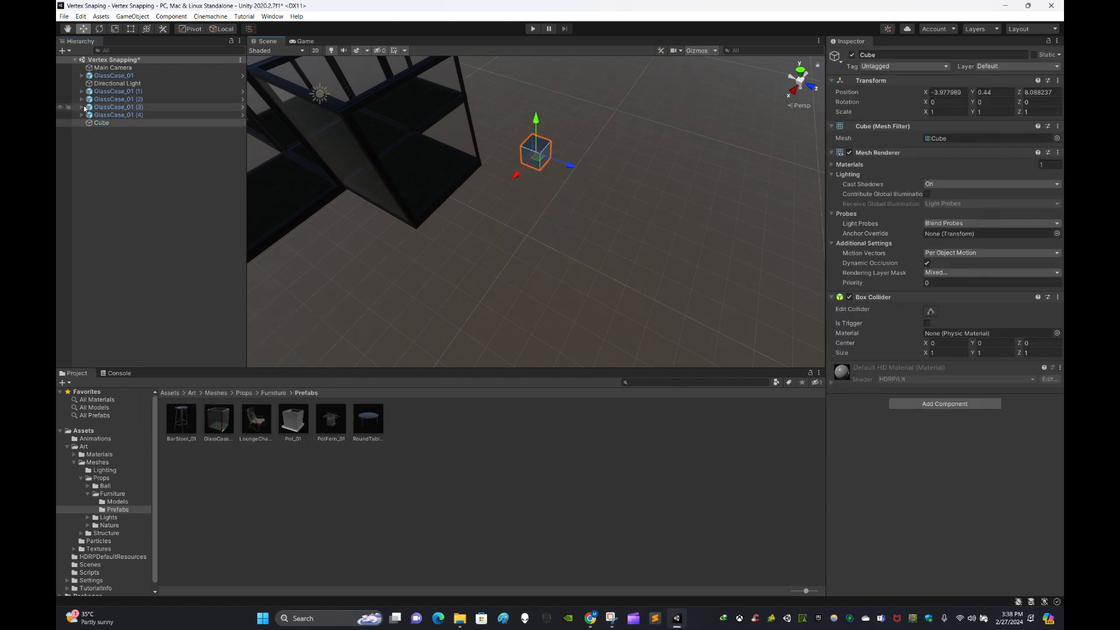
click(133, 83)
click(539, 155)
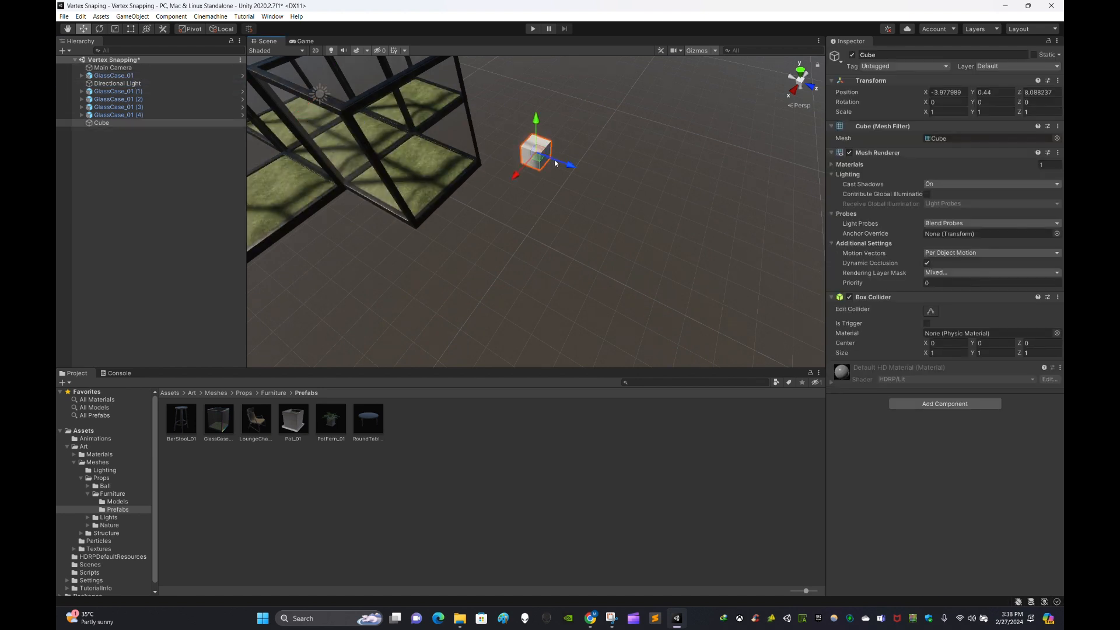
drag(566, 160, 628, 188)
click(544, 153)
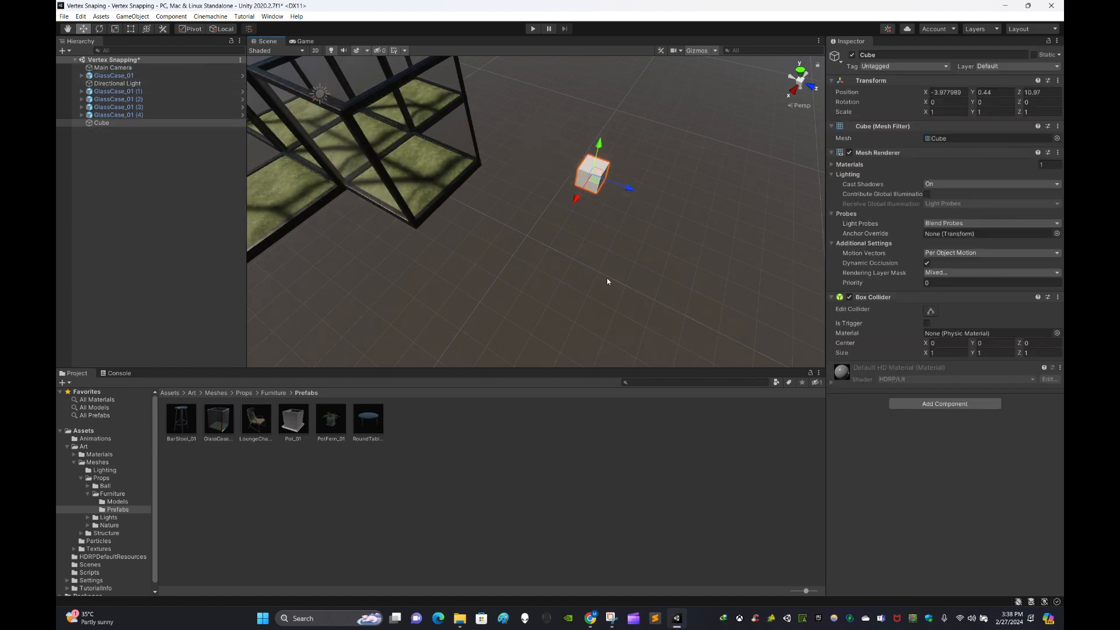
Step: Maximize the Scene view and bring the cube into a close-up view
click(819, 42)
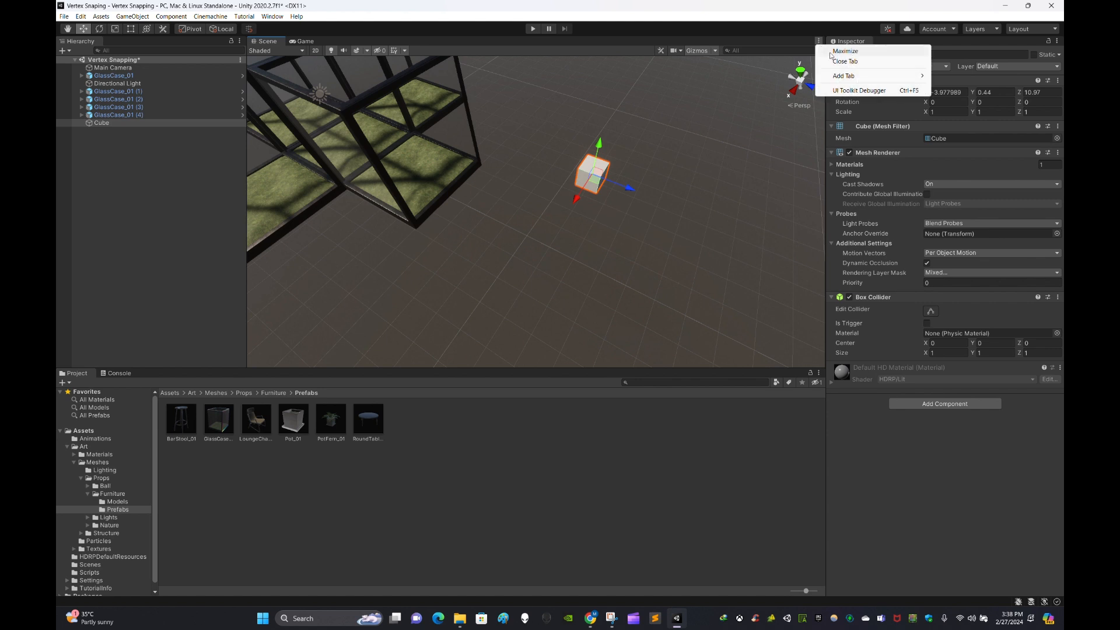
click(843, 47)
alt+drag(667, 355, 537, 340)
key(d)
key(w)
right_drag(536, 340, 547, 338)
key(w)
drag(503, 241, 554, 240)
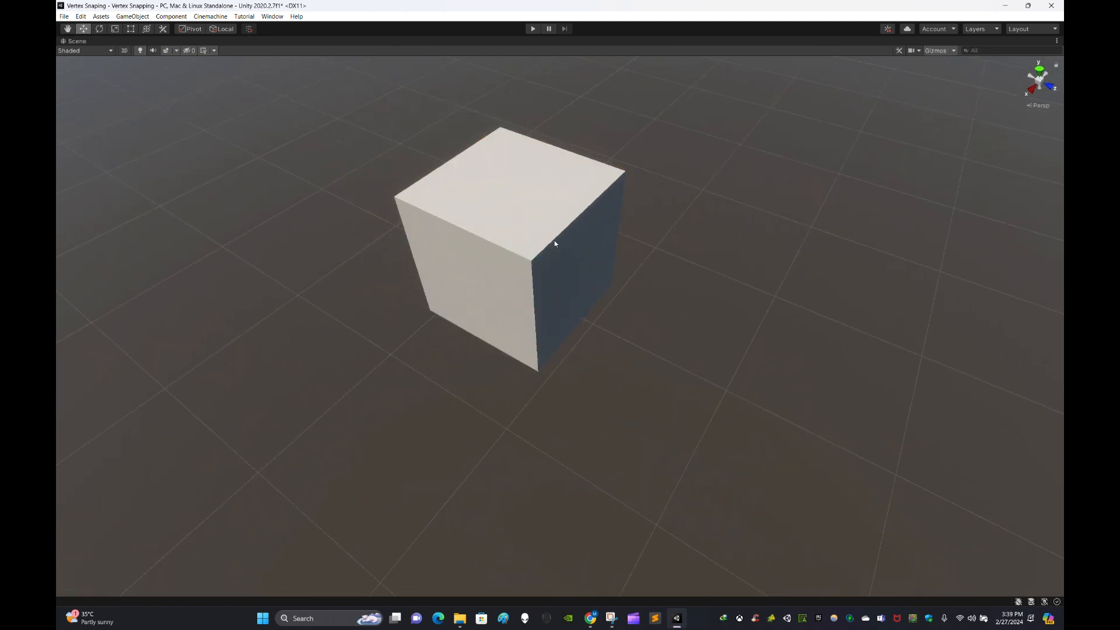
Step: Duplicate the cube twice, moving one copy out along positive X and the other along positive Z
key(ctrl+d)
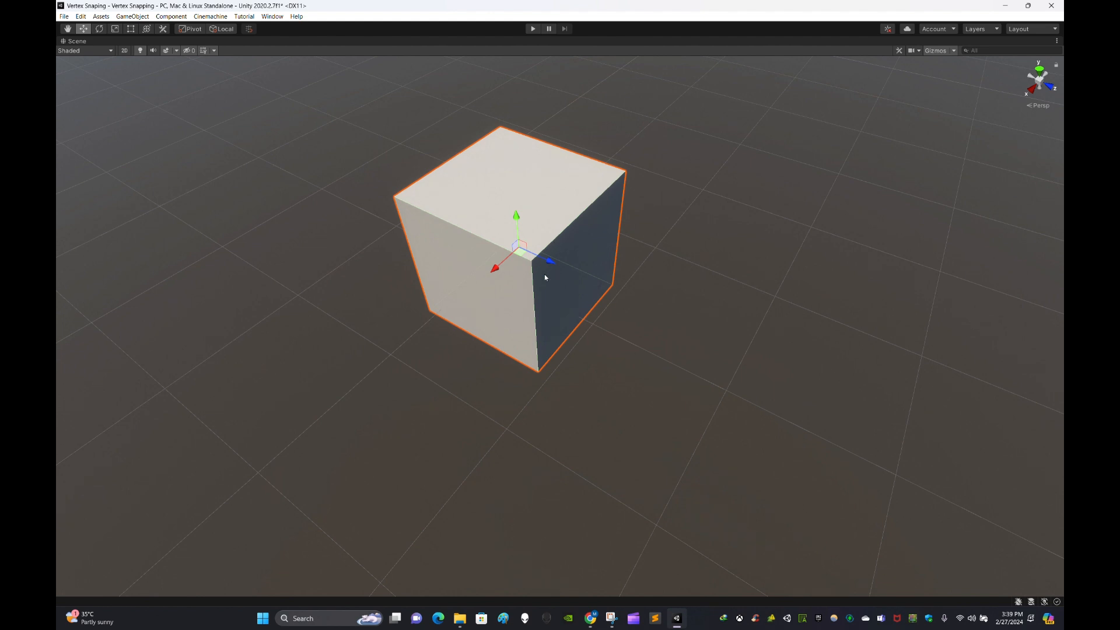
drag(500, 268, 340, 425)
click(574, 259)
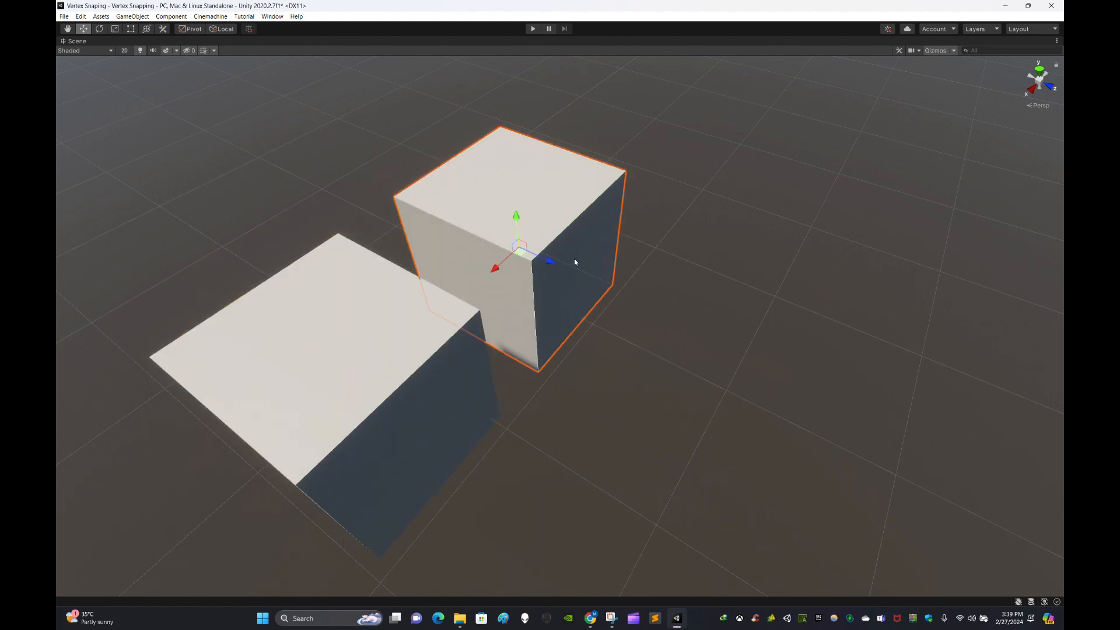
key(ctrl+d)
drag(574, 262, 589, 309)
Step: Duplicate the central cube twice more, moving one copy out along negative X and the other along negative Z
click(543, 249)
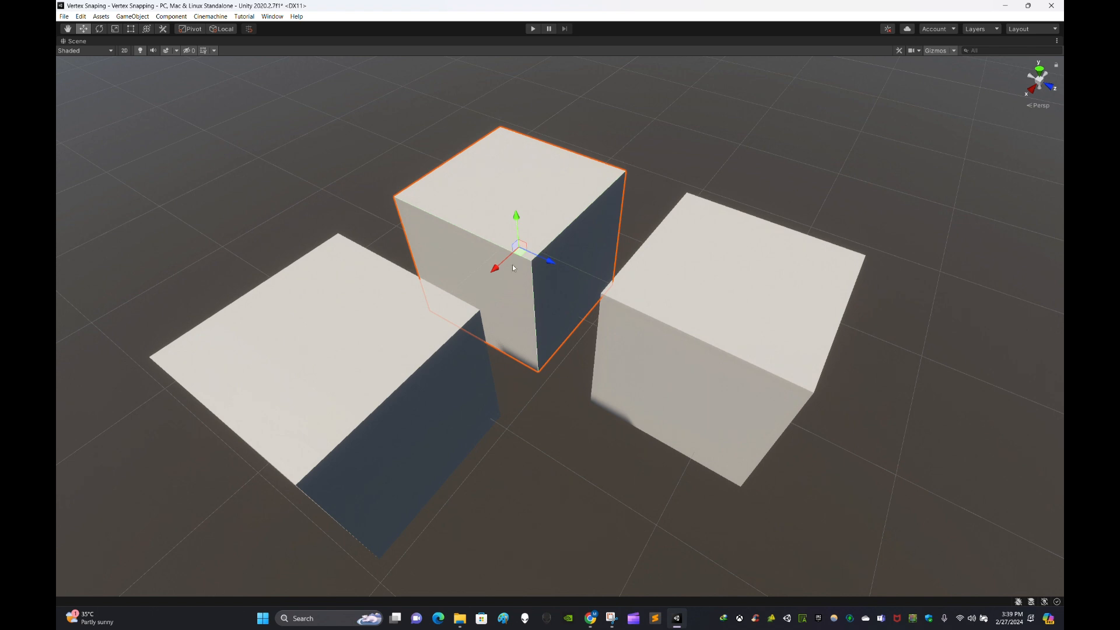
key(ctrl+d)
drag(512, 265, 641, 143)
click(519, 206)
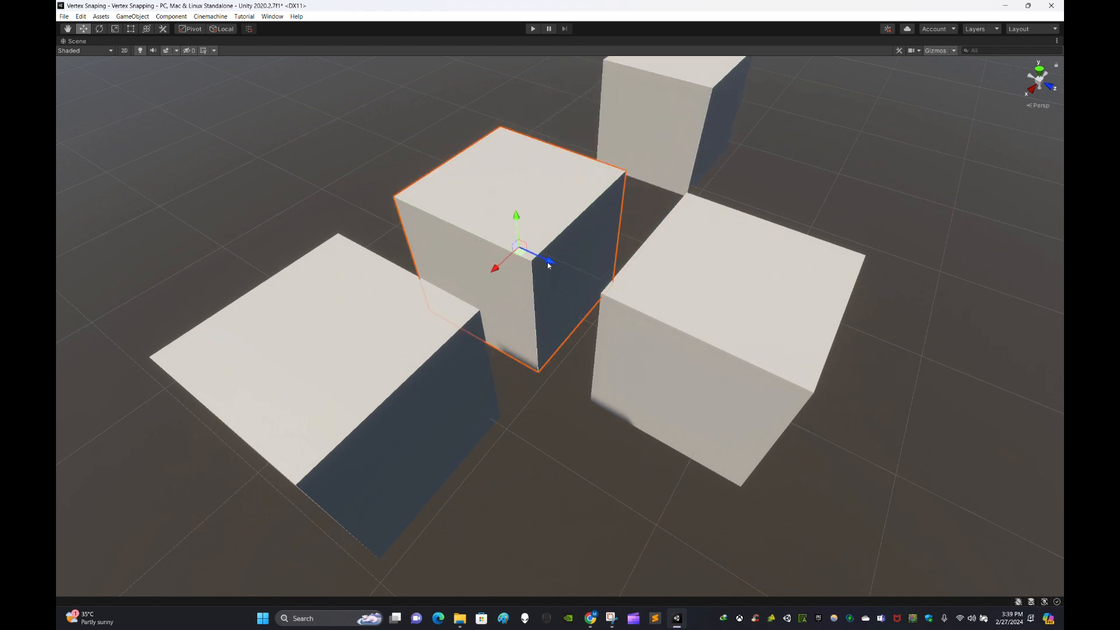
key(ctrl+d)
drag(548, 266, 370, 195)
Step: Vertex-snap the positive X side cube's upper corner onto the facing upper corner of the central cube
right_drag(452, 245, 402, 239)
key(s)
key(w)
key(s)
key(w)
key(s)
click(446, 306)
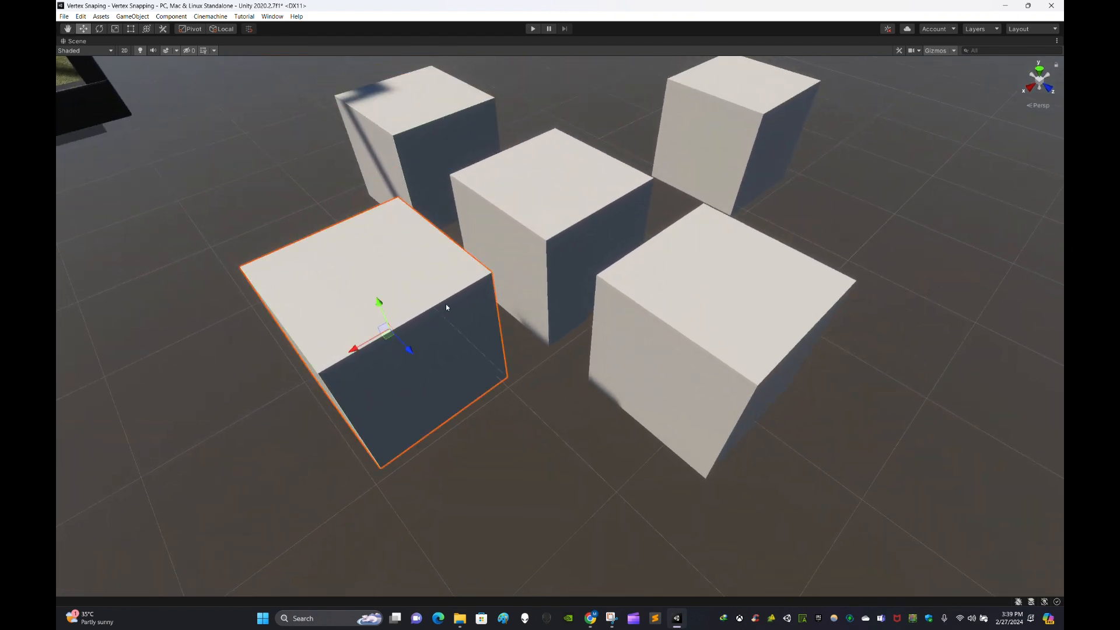
key(w)
right_drag(471, 271, 482, 268)
key(v)
drag(477, 264, 554, 229)
Step: Vertex-snap the positive Z and negative X side cubes flush against the central cube by their upper corners
click(646, 288)
key(v)
click(578, 335)
key(d)
right_drag(579, 335, 429, 318)
click(819, 294)
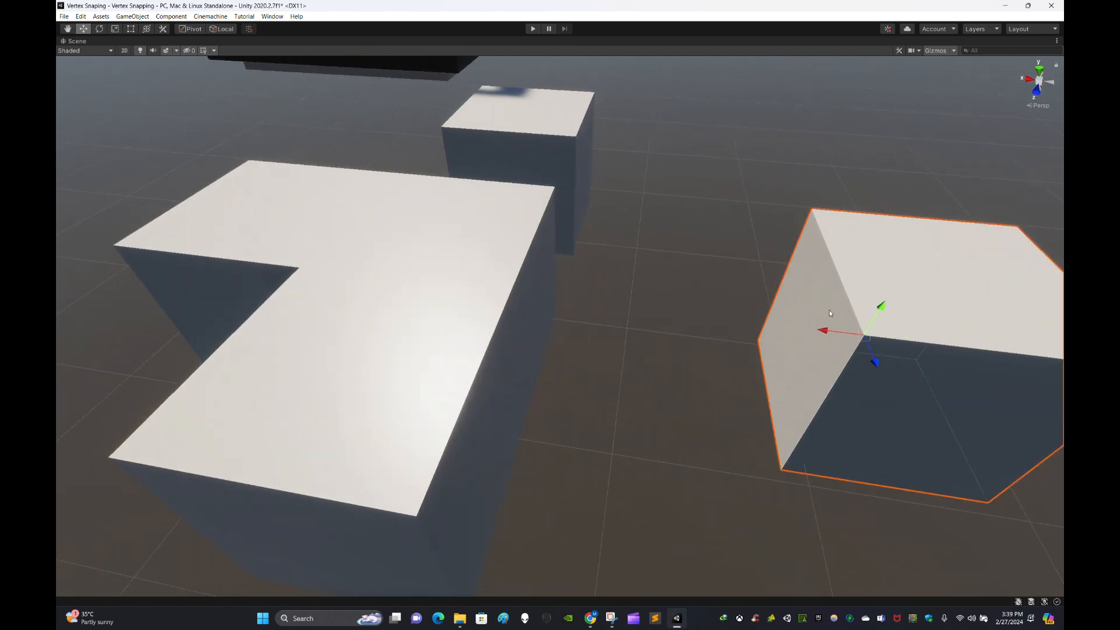
drag(857, 337, 527, 292)
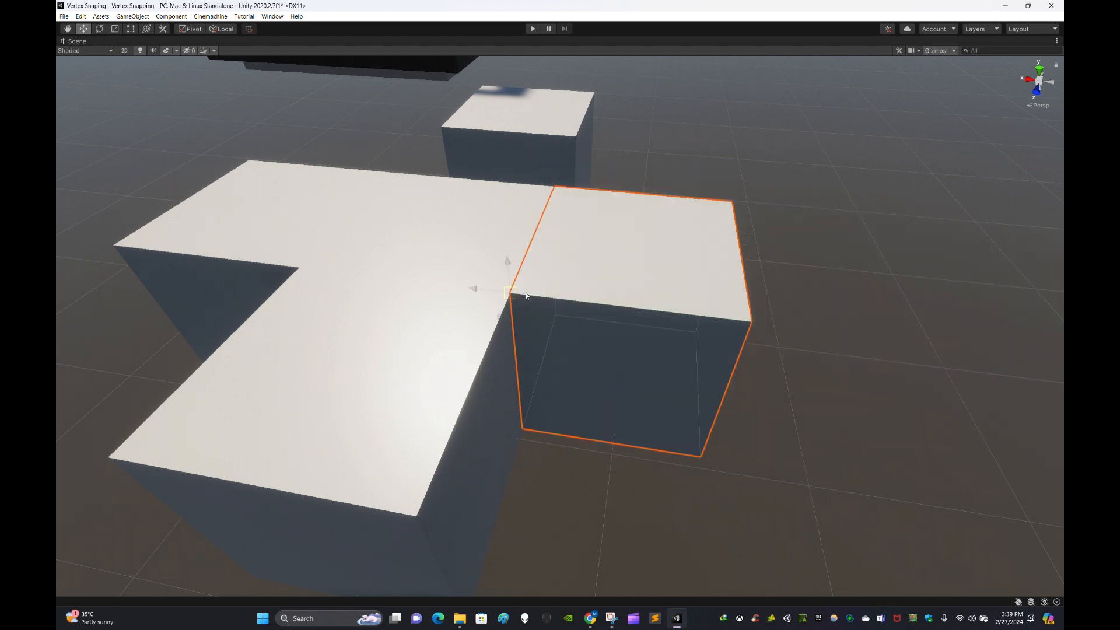
Step: Vertex-snap the negative Z side cube onto the central cube to complete the cross shape, and deselect it
click(845, 278)
alt+drag(845, 278, 482, 290)
click(687, 266)
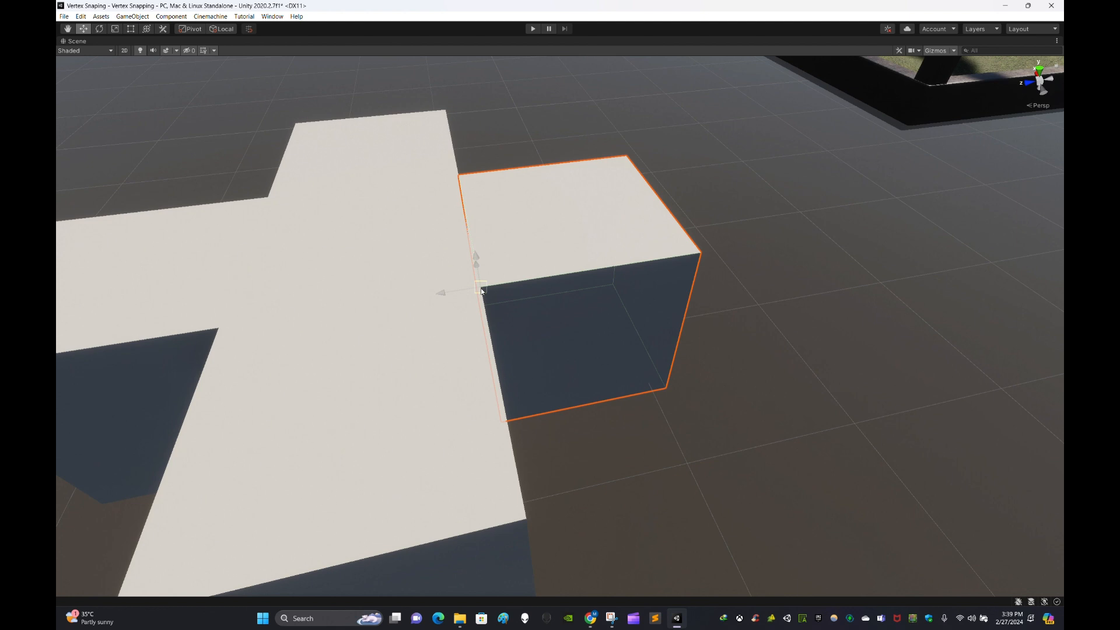
click(712, 357)
alt+drag(712, 357, 818, 396)
scroll(688, 325, down, 5)
scroll(805, 399, up, 3)
click(644, 391)
click(842, 288)
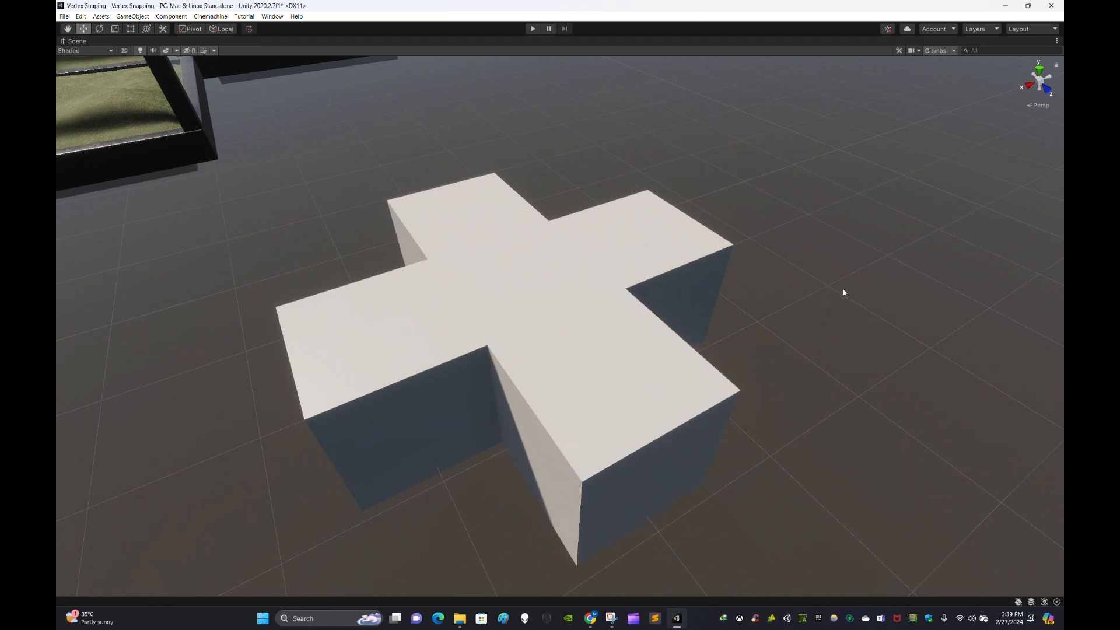
Step: Select all five cubes of the cross together
scroll(794, 322, down, 3)
key(s)
right_drag(793, 322, 815, 333)
key(w)
key(a)
key(d)
key(s)
drag(450, 483, 515, 391)
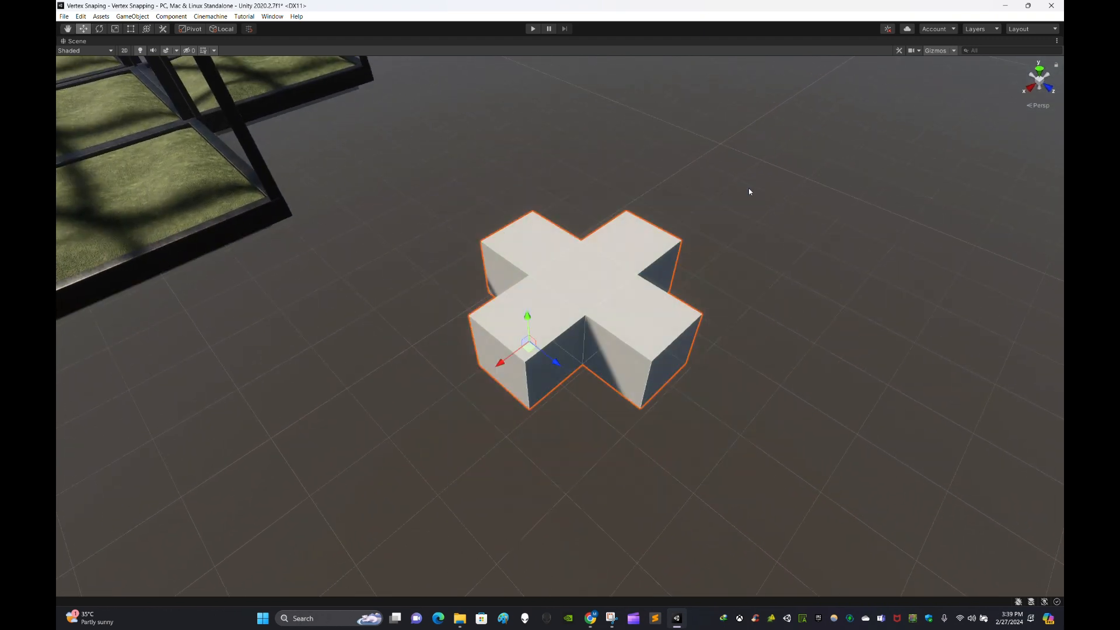
scroll(527, 359, up, 5)
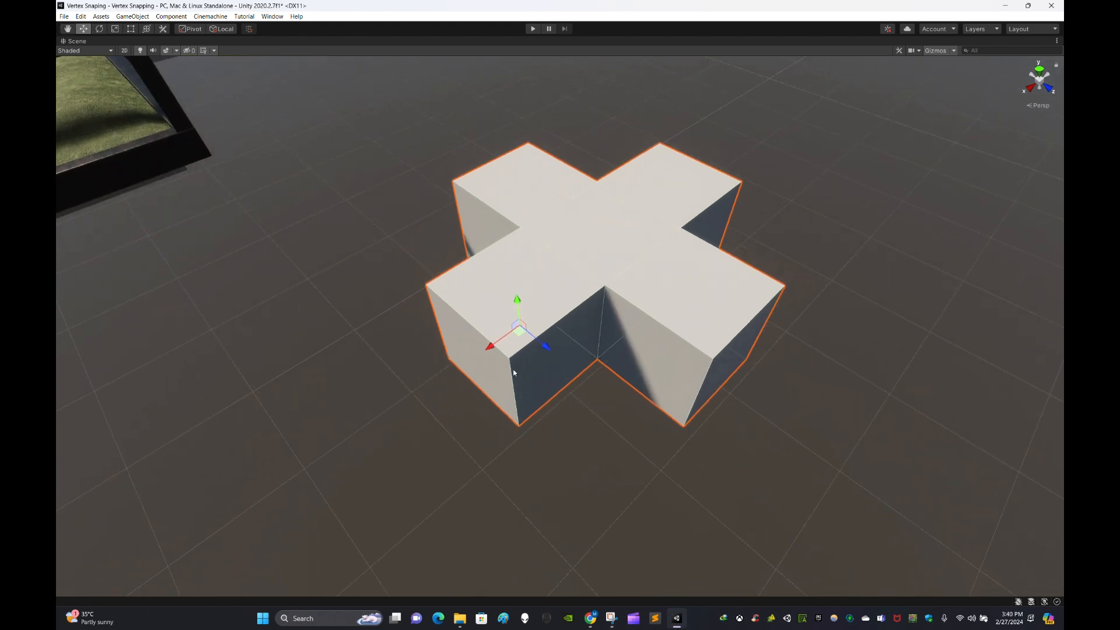
Step: Select the positive Z side cube of the cross and move it away from the other four cubes
scroll(585, 343, down, 5)
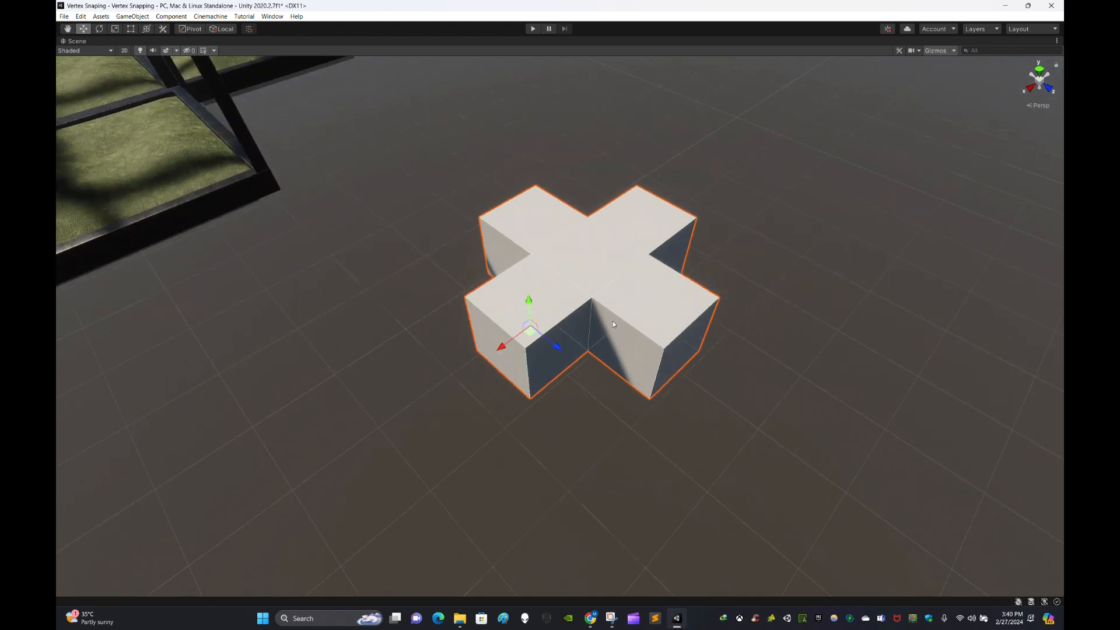
right_drag(613, 321, 635, 383)
key(a)
key(w)
click(635, 341)
drag(635, 341, 744, 378)
right_drag(745, 378, 604, 342)
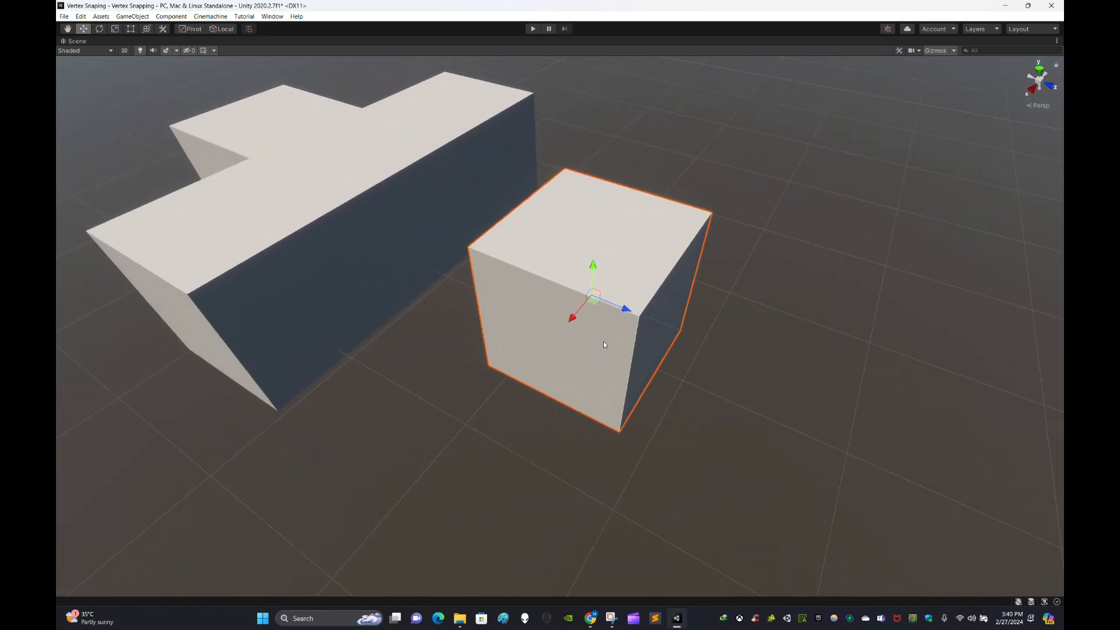
Step: Scale the detached cube into an upright panel, about 0.21 thick in X, 2.51 in Y and 2.57 in Z
key(v)
right_drag(601, 297, 560, 387)
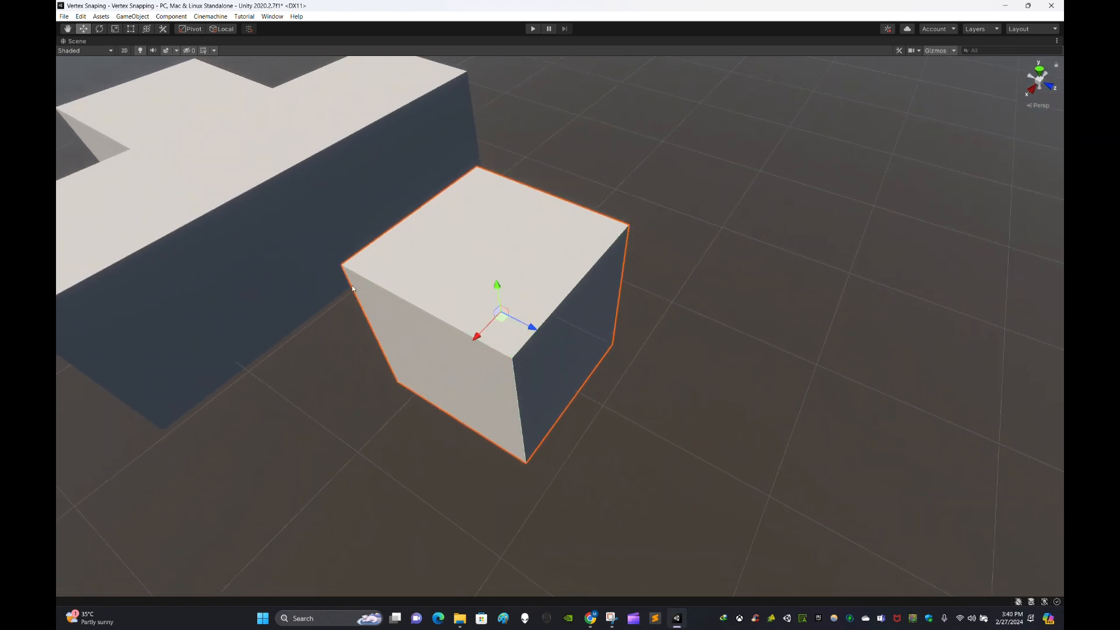
right_drag(470, 181, 485, 219)
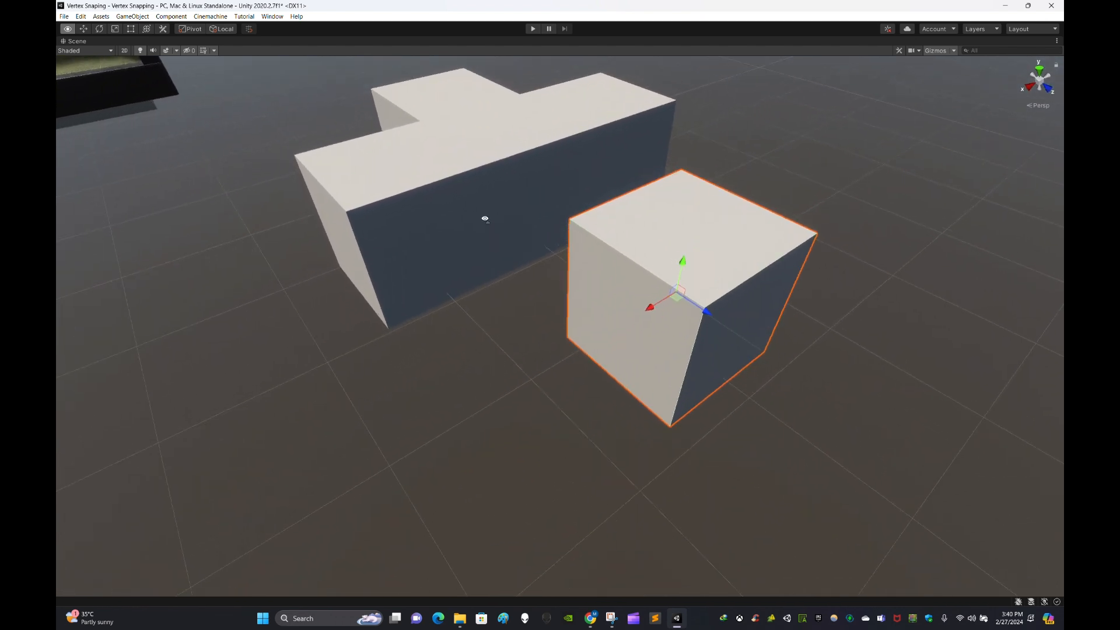
right_drag(560, 220, 550, 229)
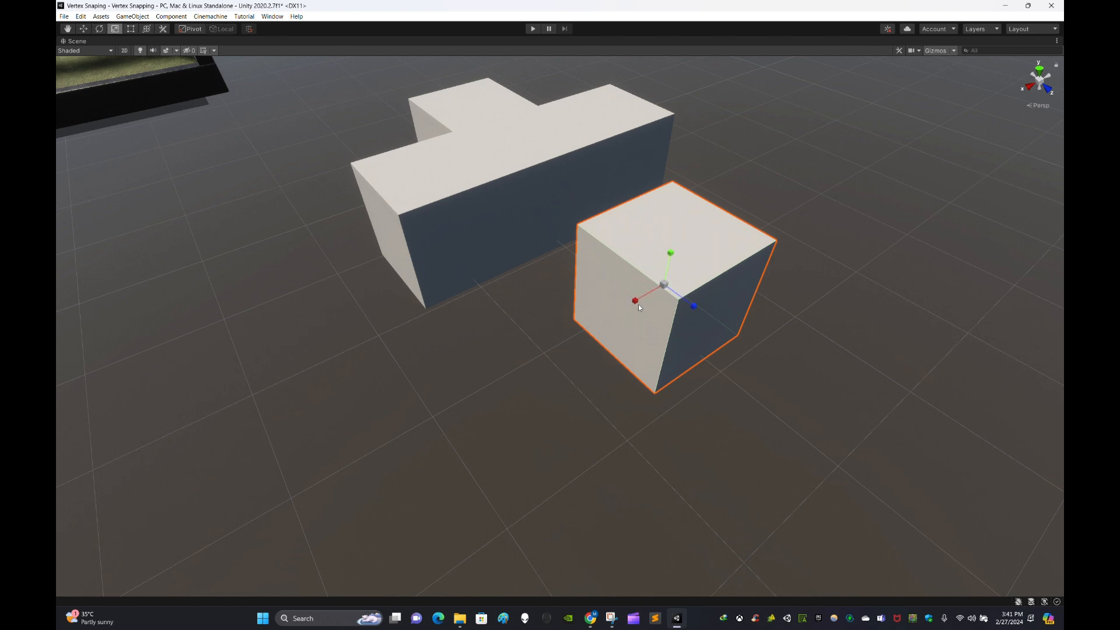
drag(636, 301, 680, 208)
drag(693, 305, 734, 340)
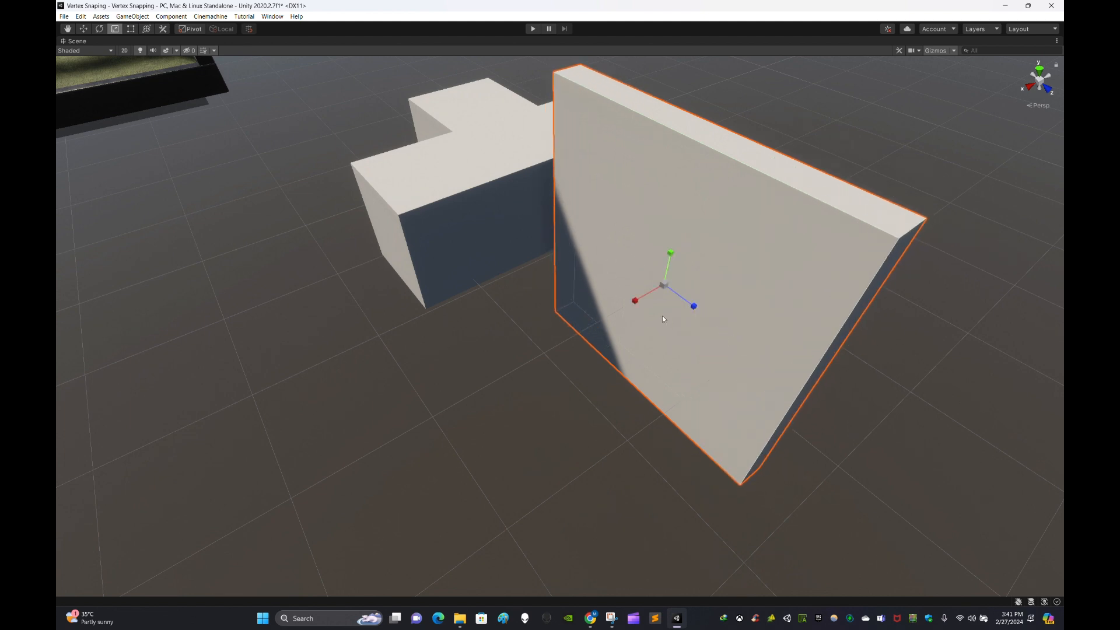
drag(635, 301, 644, 297)
right_drag(644, 298, 512, 296)
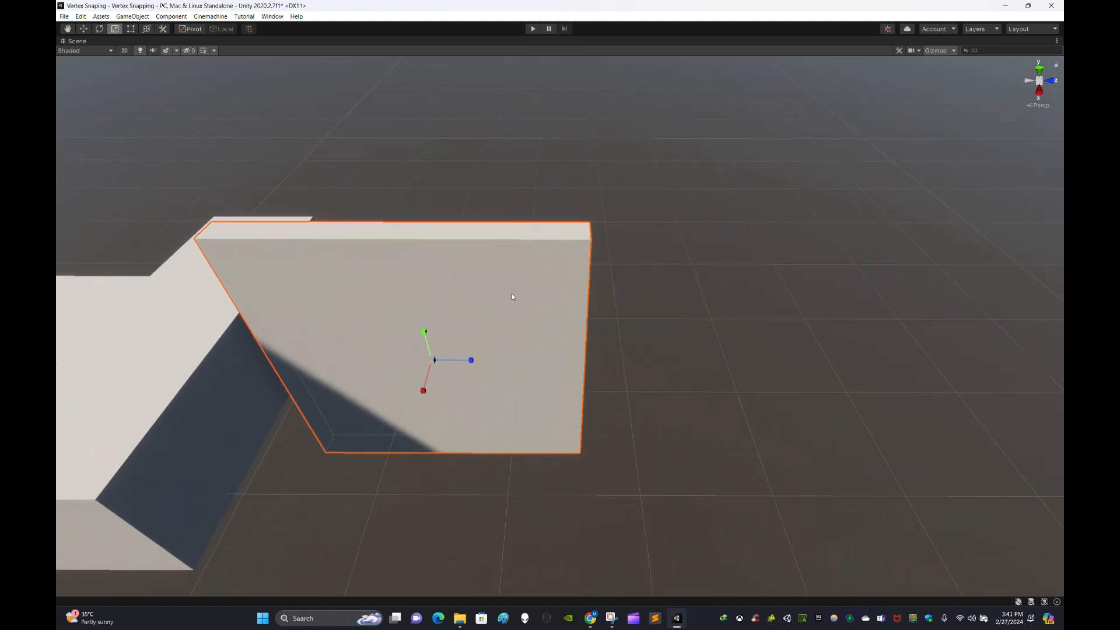
Step: Duplicate the panel three times along Z to form a row of four panels with small gaps between them
drag(472, 361, 829, 353)
key(ctrl+d)
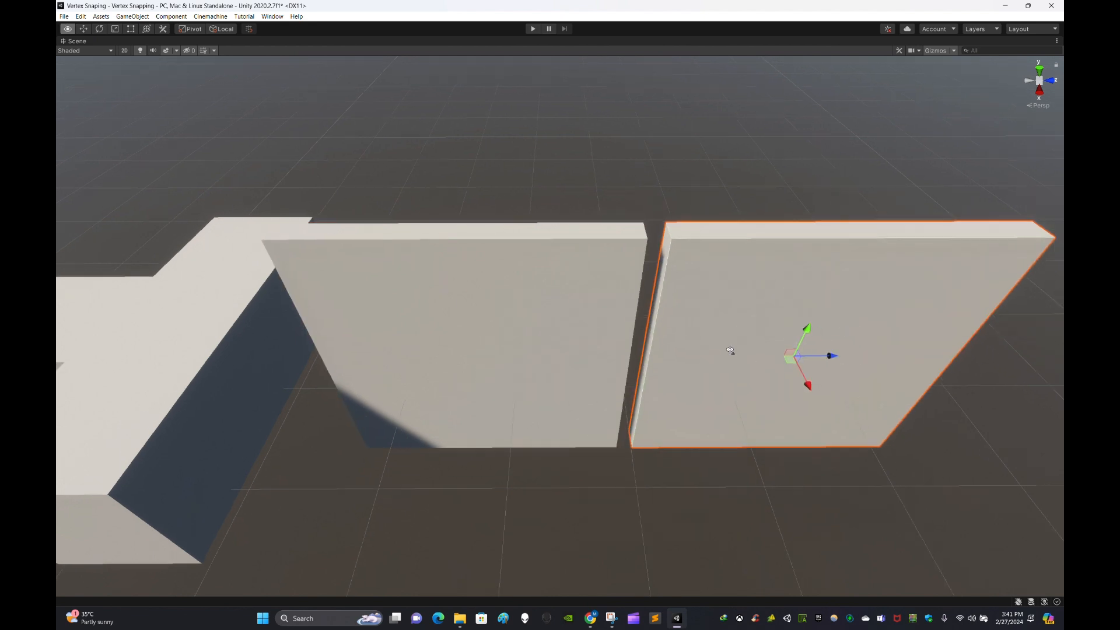
middle_drag(732, 352, 669, 376)
key(ctrl+d)
drag(517, 348, 1050, 345)
scroll(757, 332, down, 5)
alt+drag(755, 332, 661, 308)
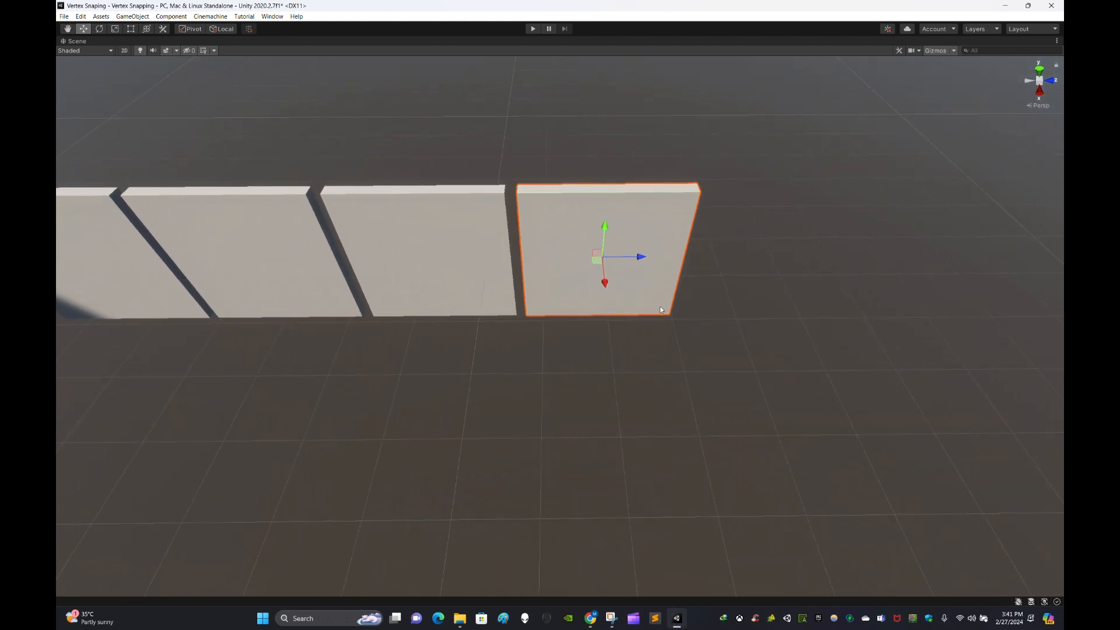
Step: Duplicate the last panel of the row, move the copy out along X, and set its Y rotation to 90
drag(605, 277, 503, 376)
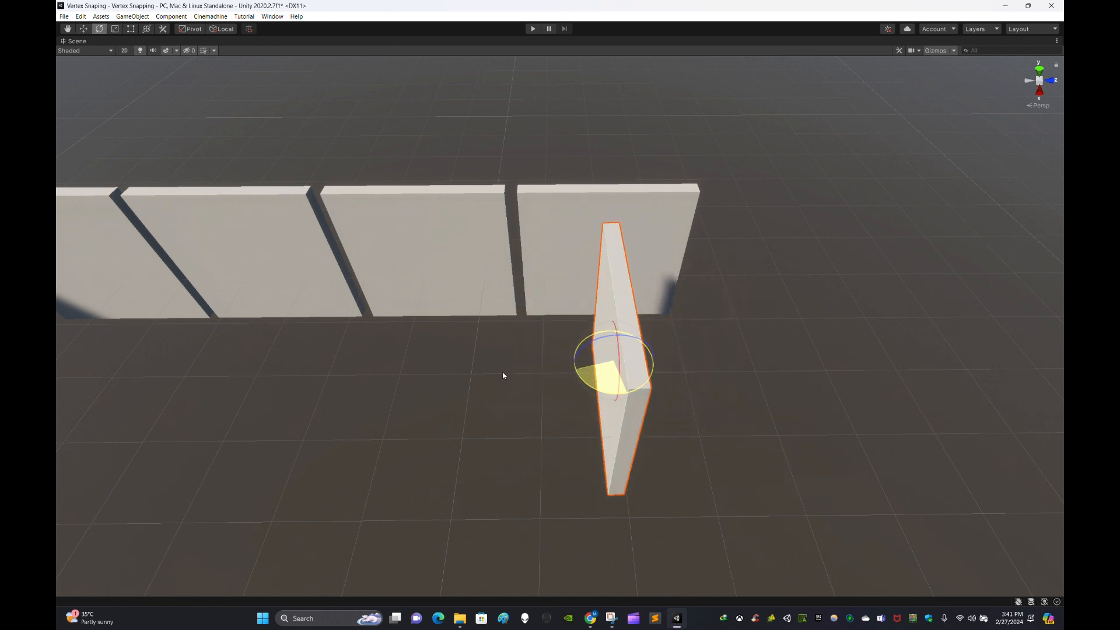
click(1057, 40)
click(1000, 50)
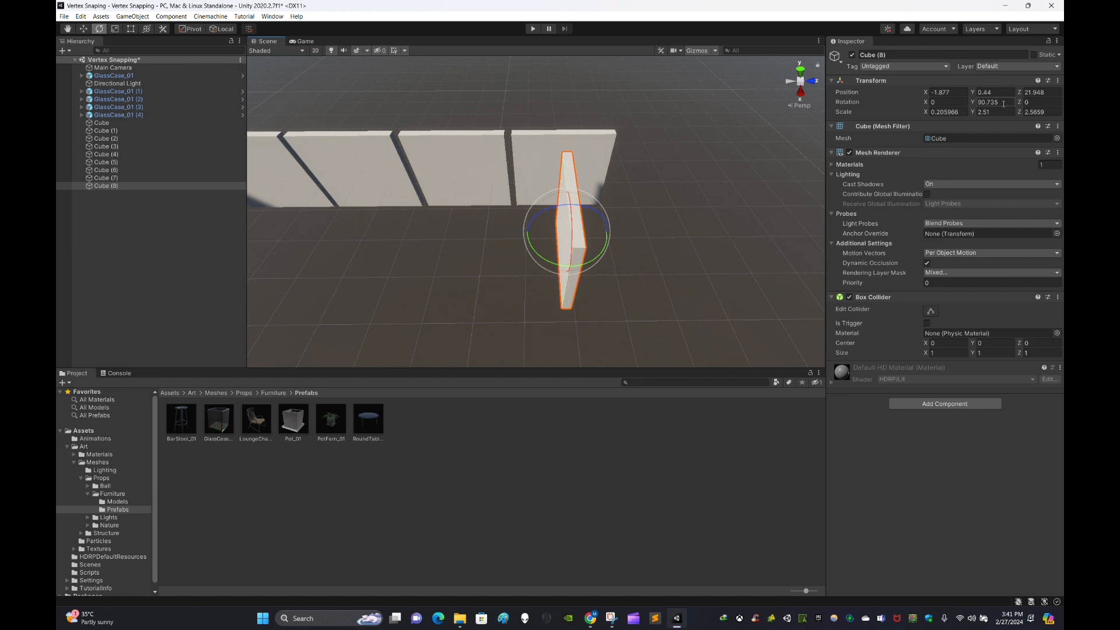
drag(593, 262, 609, 258)
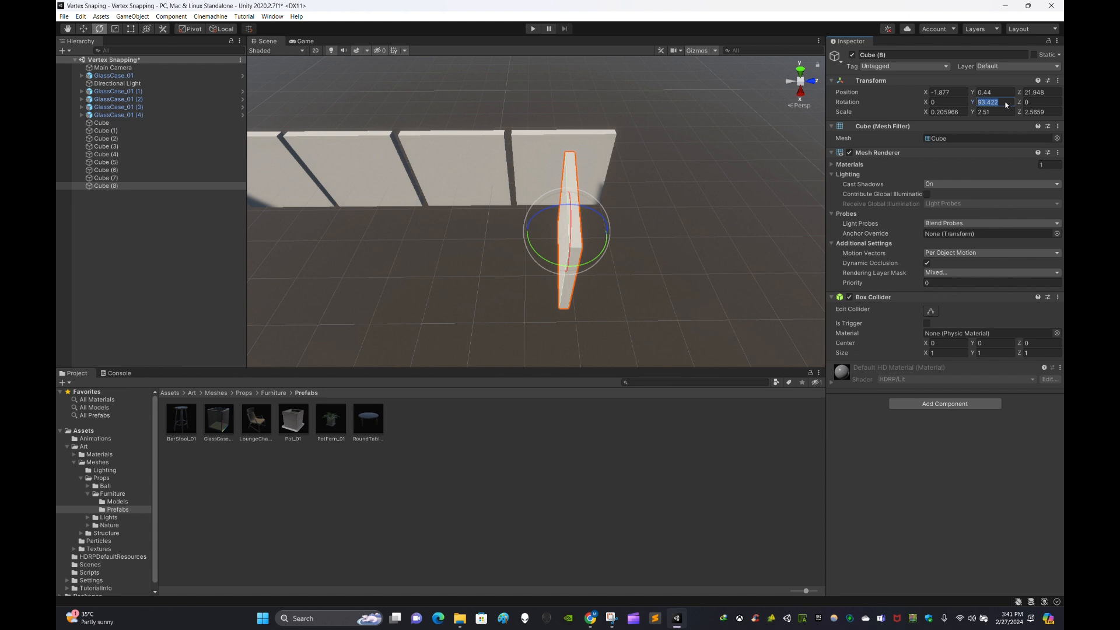
text(90)
Step: Maximize the Scene view again
click(1058, 40)
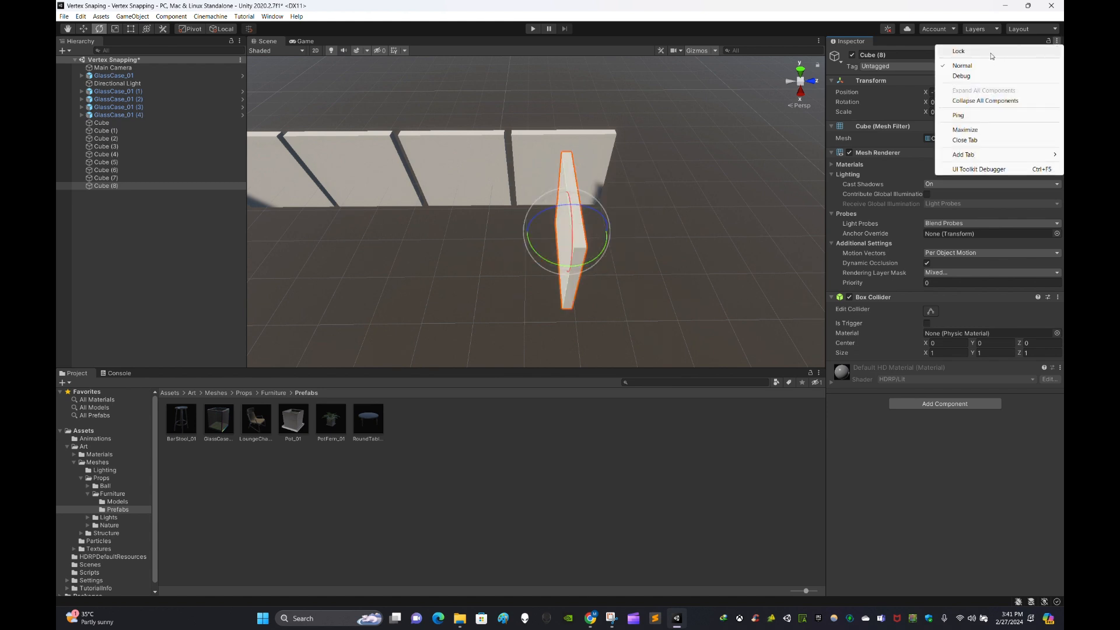
click(764, 500)
click(818, 42)
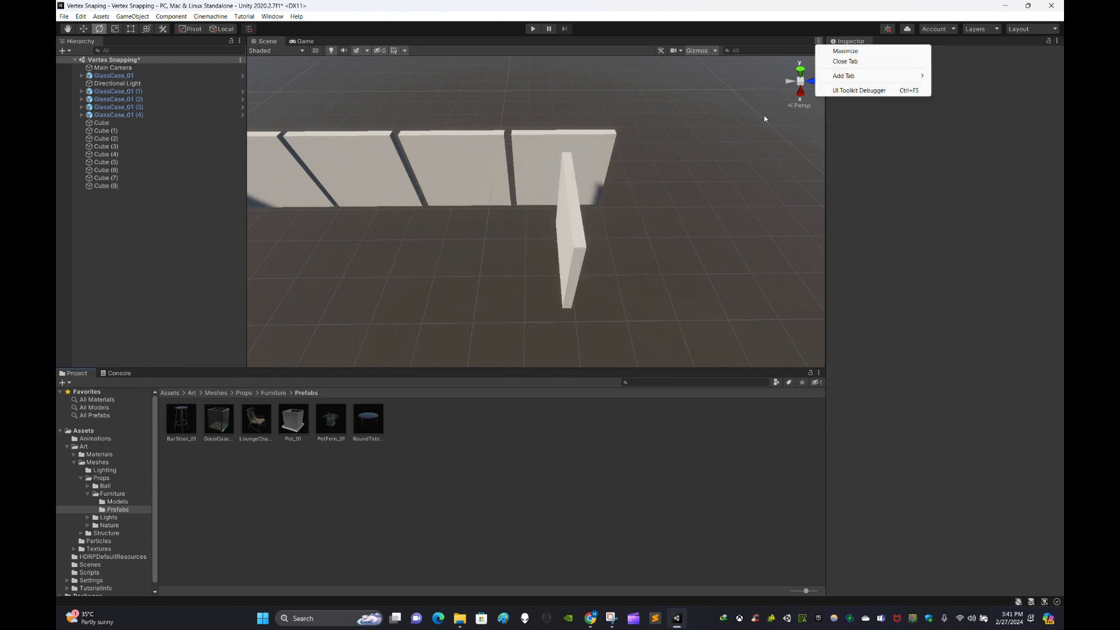
click(769, 90)
click(818, 42)
click(833, 51)
Step: Vertex-snap the first panel's upper corner onto the facing upper corner of the second panel, and deselect it
right_drag(607, 257, 527, 289)
click(513, 290)
right_drag(601, 209, 630, 260)
scroll(627, 262, down, 3)
click(563, 283)
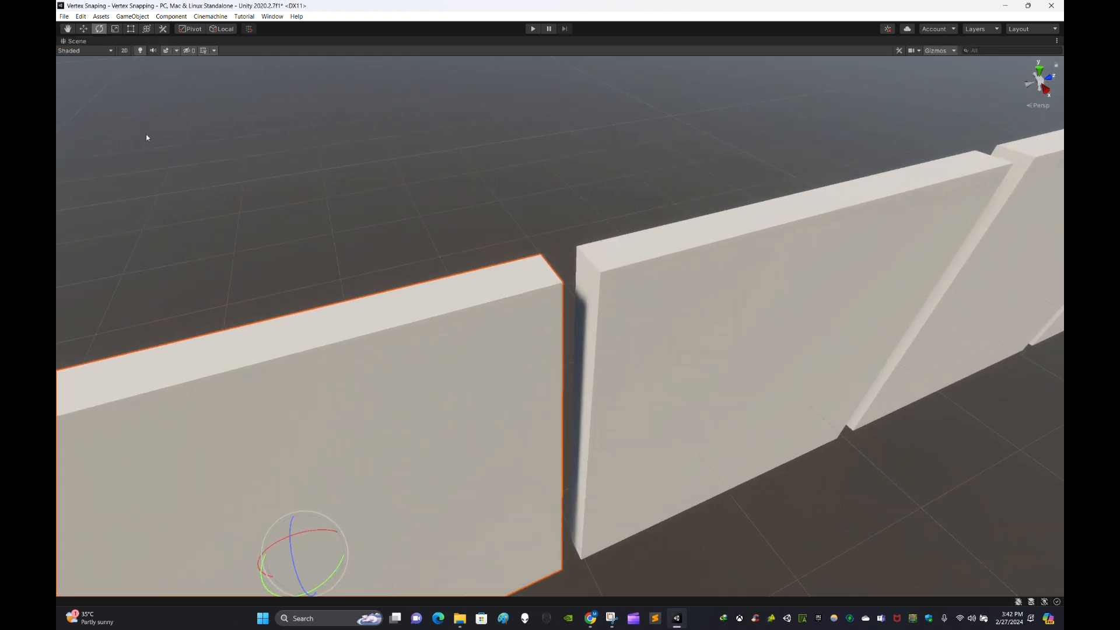
click(83, 29)
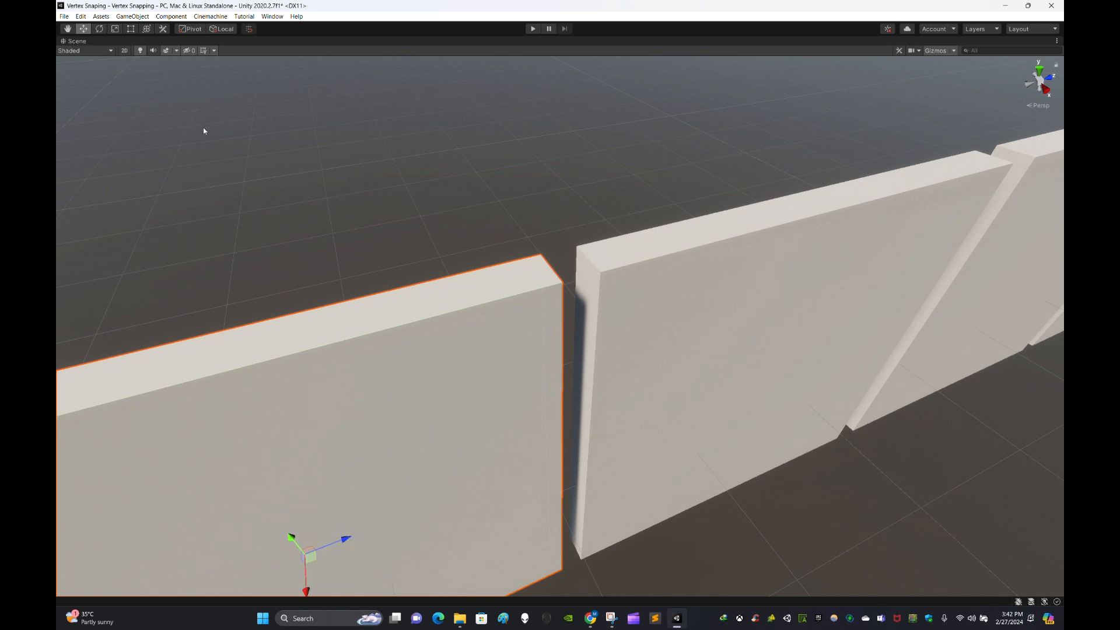
click(419, 199)
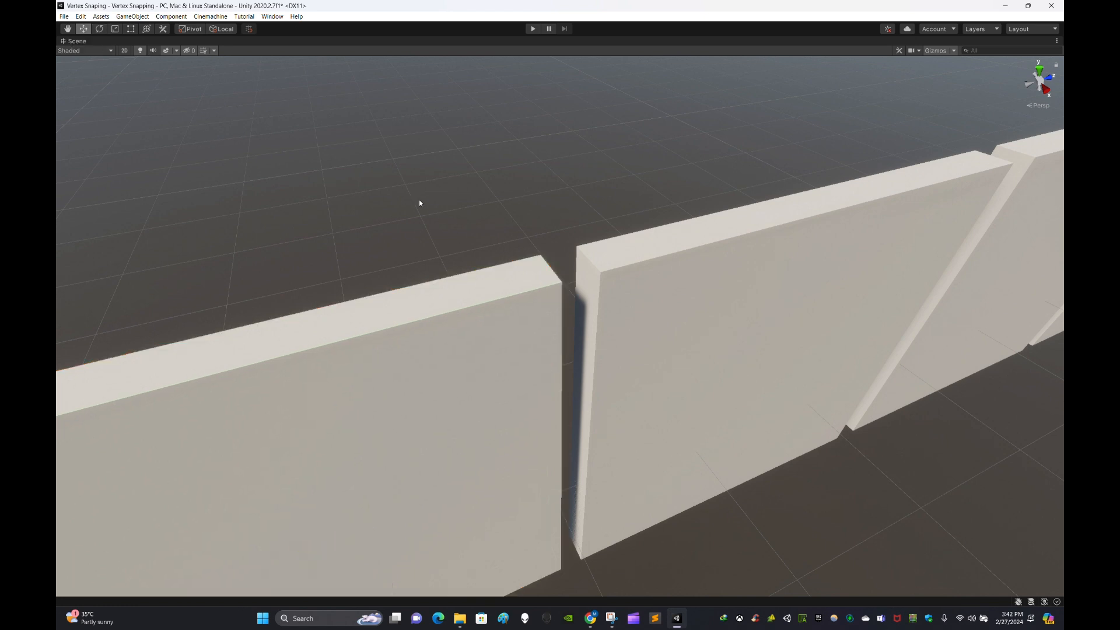
alt+drag(419, 199, 375, 291)
click(375, 290)
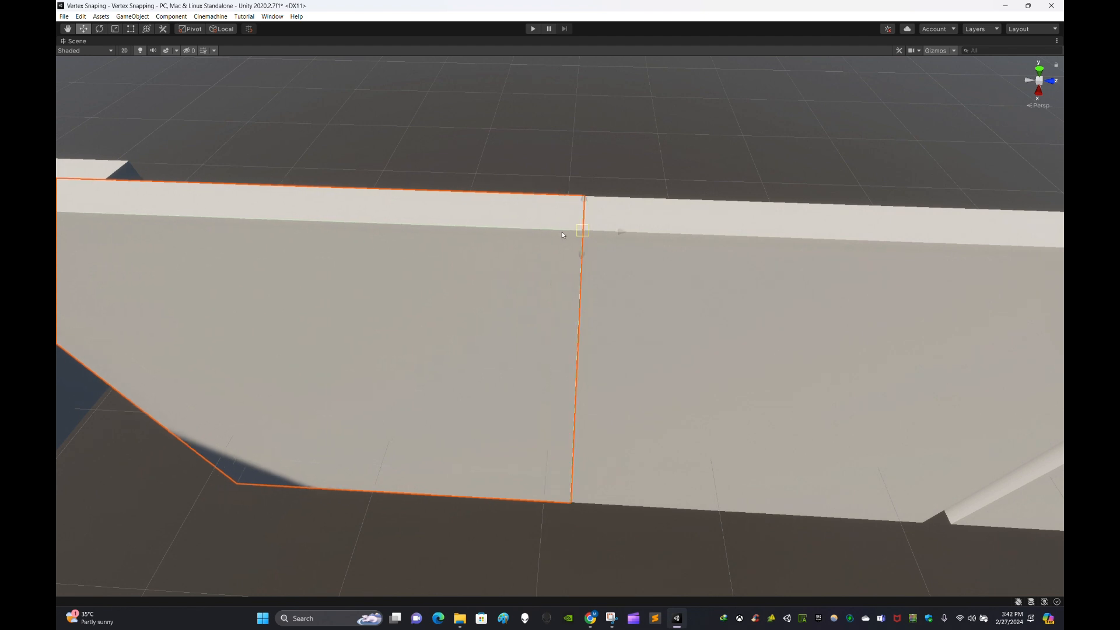
click(606, 159)
Step: Try to vertex-snap the second panel's upper corner onto the third panel, and undo the move
right_drag(606, 159, 536, 193)
click(474, 247)
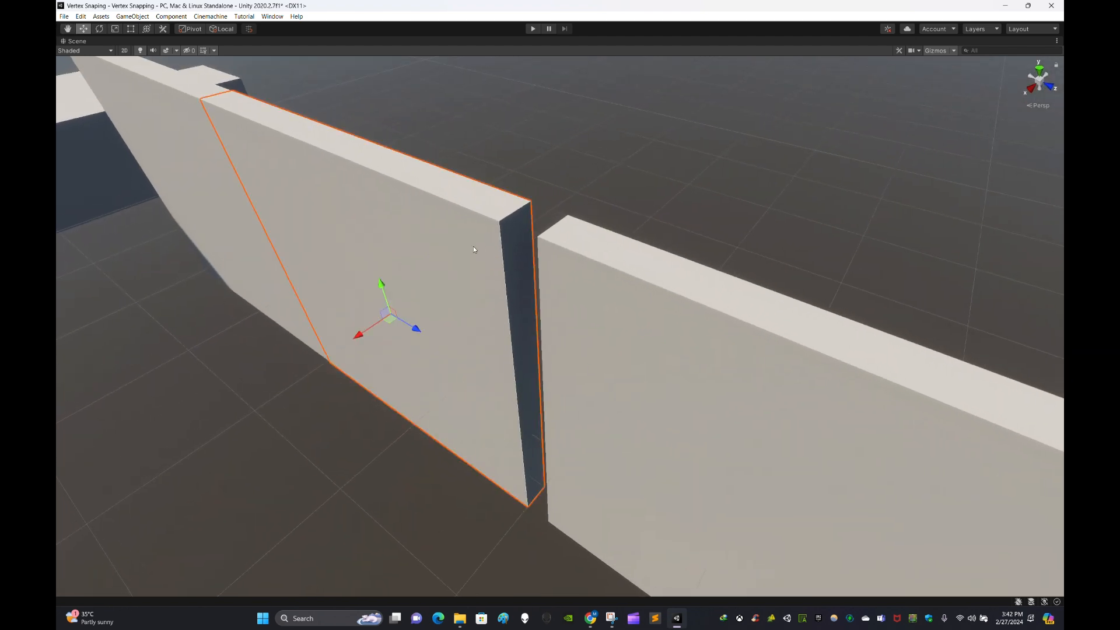
key(v)
drag(500, 221, 527, 230)
key(ctrl+z)
Step: Vertex-snap the third panel onto the second and the fourth onto the third to form one continuous wall
key(v)
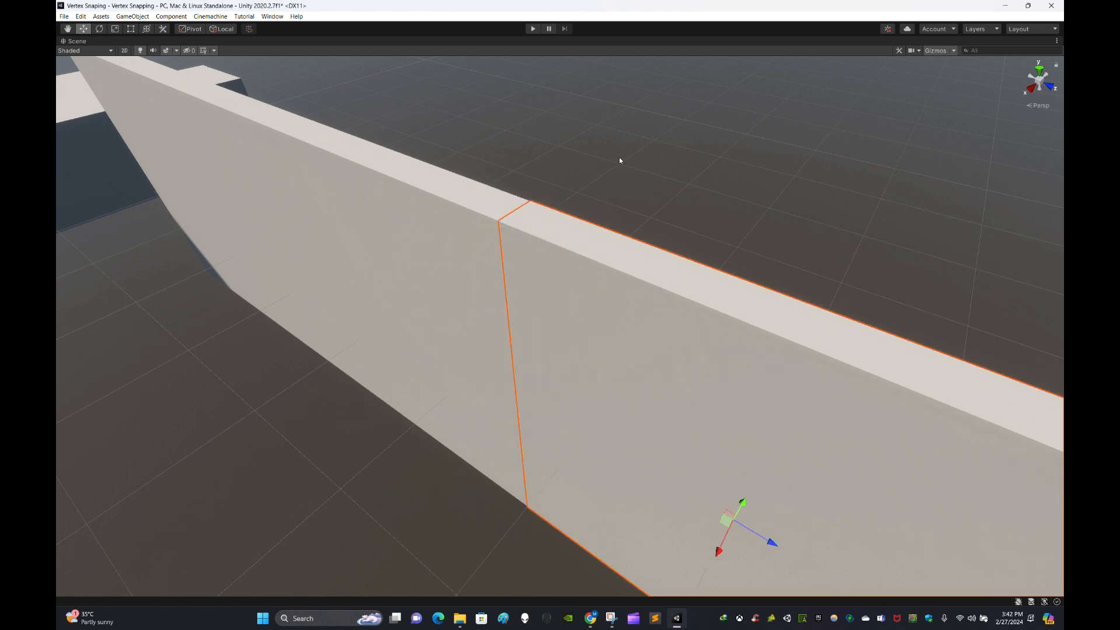
click(620, 158)
right_drag(620, 157, 756, 304)
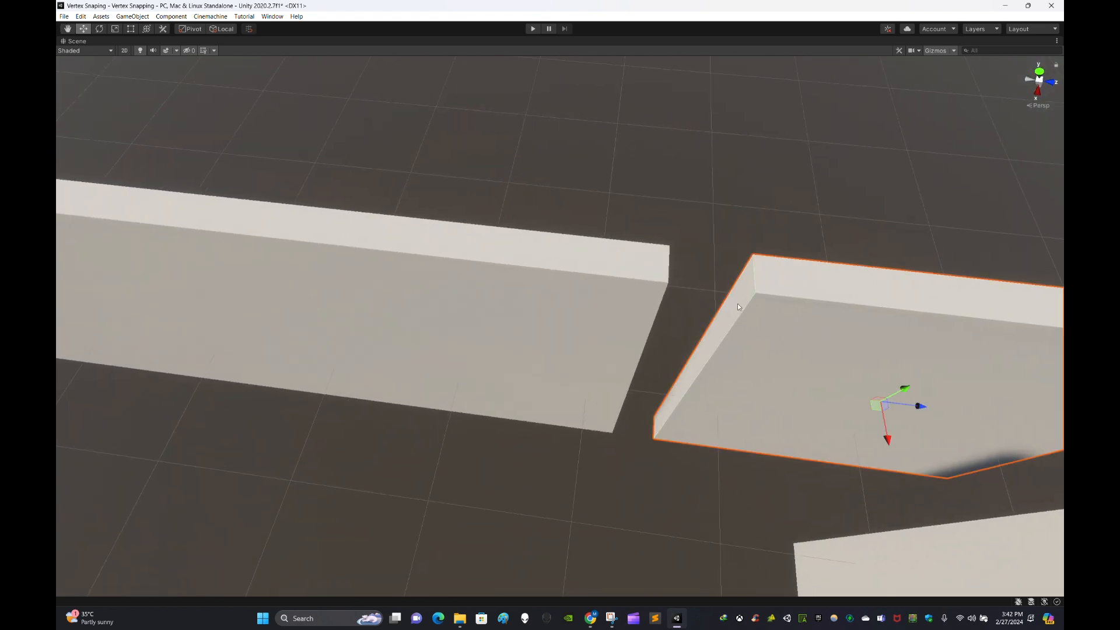
key(v)
drag(755, 289, 674, 270)
Step: Vertex-snap the rotated panel's upper corner onto the wall's free end to form a right-angled corner, and deselect it
right_drag(675, 271, 482, 211)
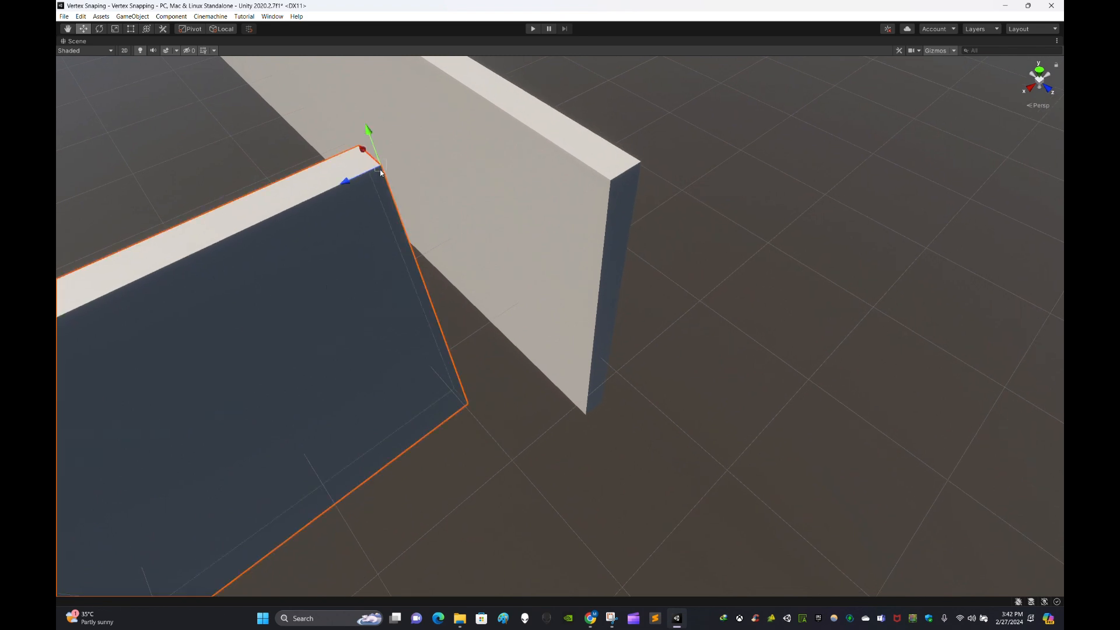
drag(380, 173, 575, 204)
click(739, 243)
Step: Duplicate the rotated panel along its length and vertex-snap the copy onto its free end to extend the side wall
right_drag(740, 243, 524, 331)
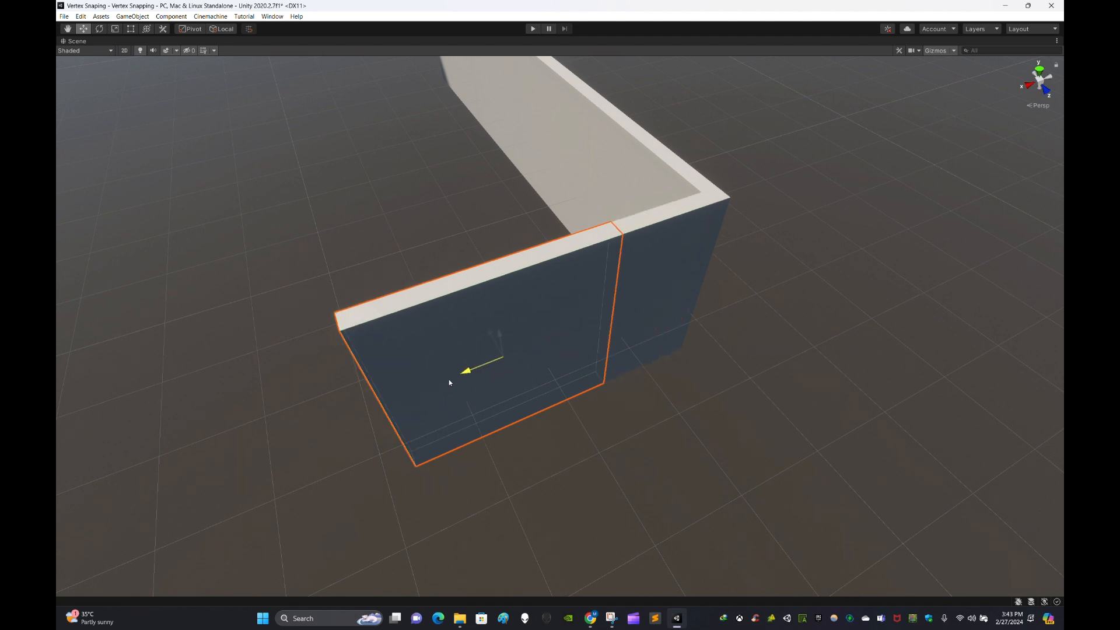
right_drag(296, 439, 390, 351)
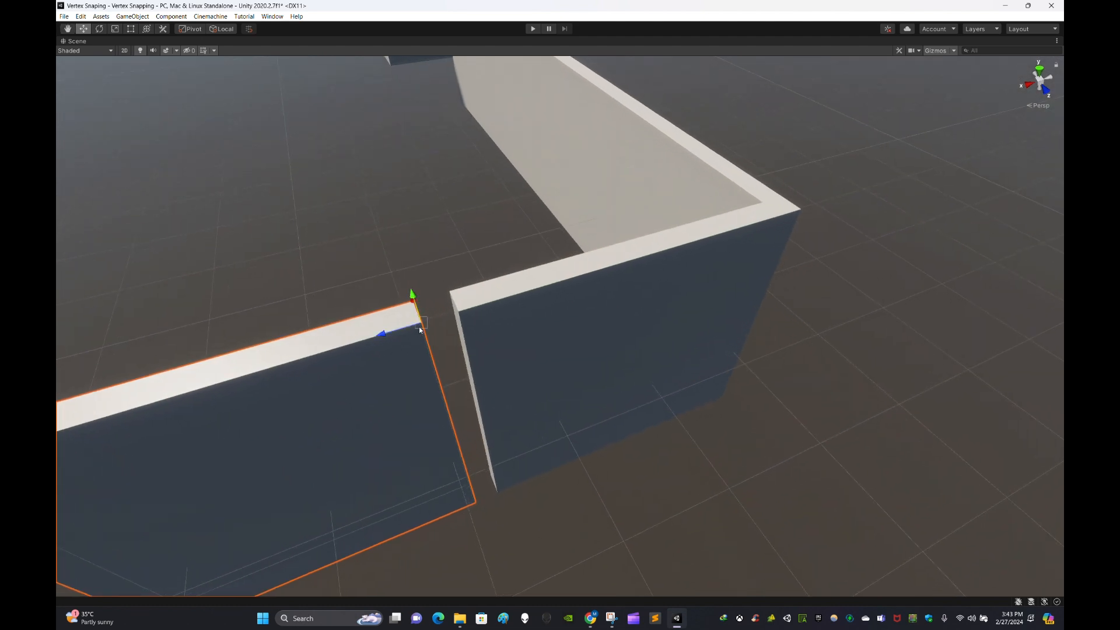
right_drag(537, 363, 645, 386)
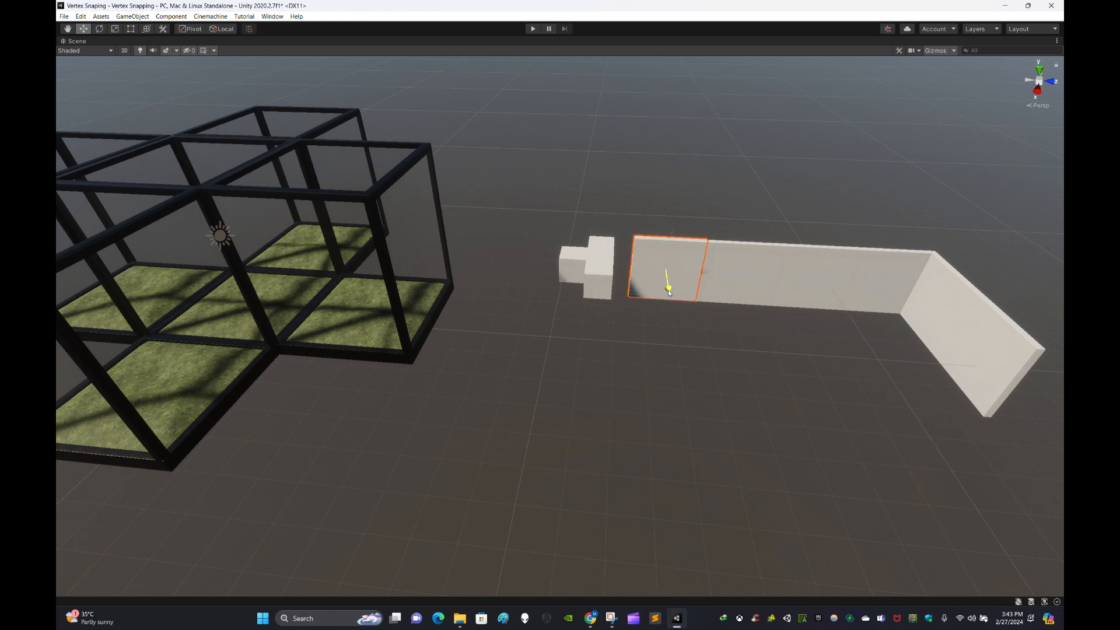
Step: Duplicate the wall's first panel out along X into four parallel, spaced panels
right_drag(661, 348, 681, 413)
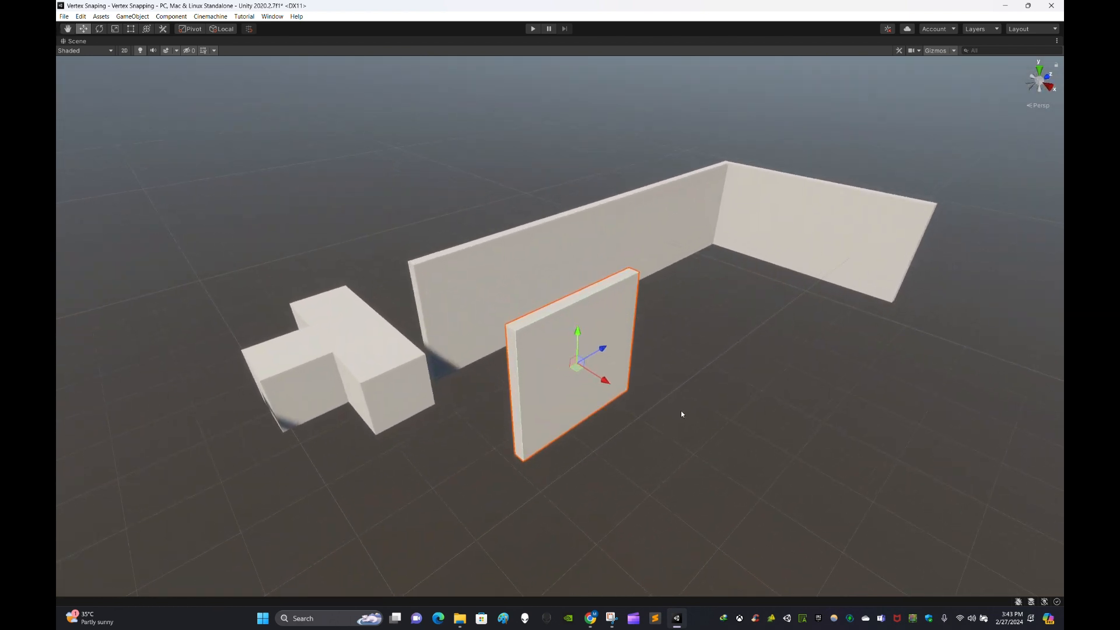
drag(605, 386, 748, 474)
right_drag(748, 474, 500, 404)
Step: Vertex-snap the parallel panels face to face by their upper corners into one solid stack of four
click(562, 410)
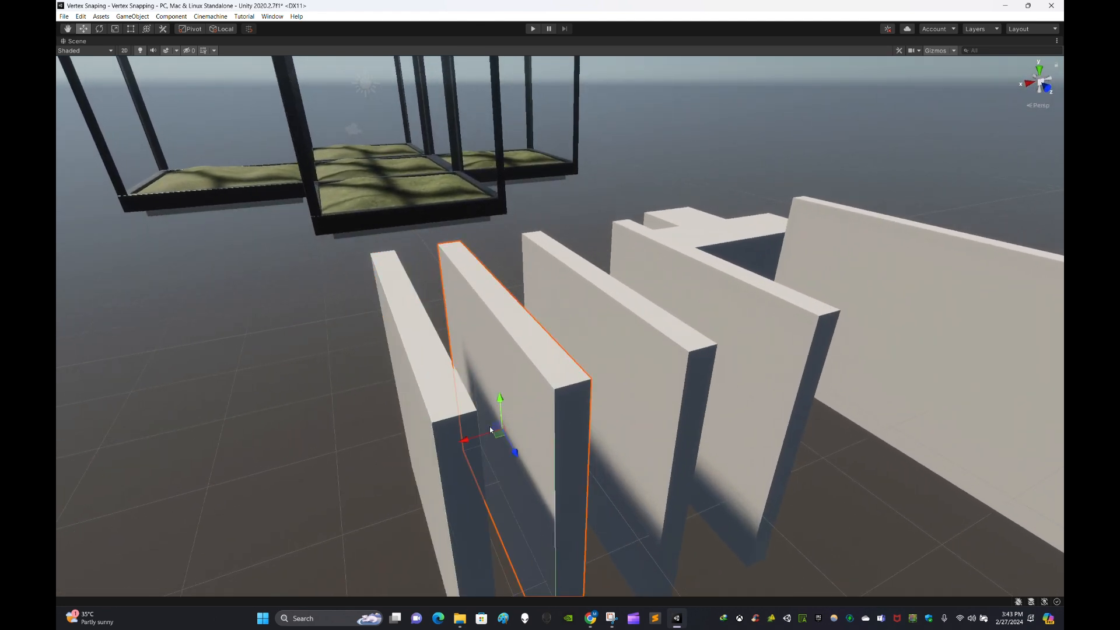
key(v)
drag(554, 394, 497, 410)
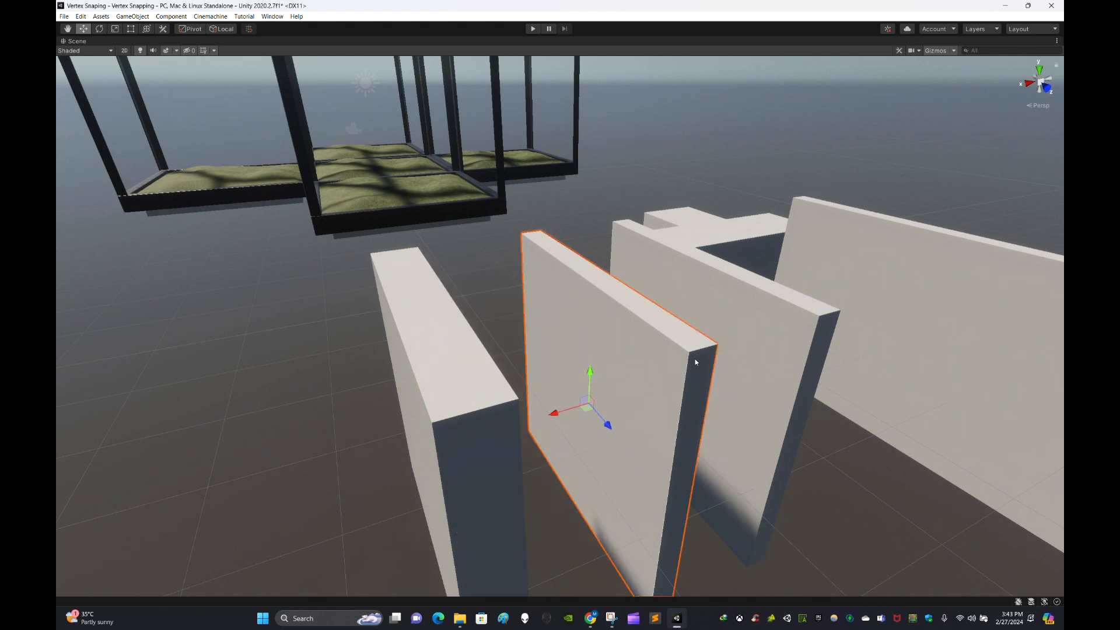
key(v)
drag(682, 371, 524, 403)
drag(818, 319, 597, 382)
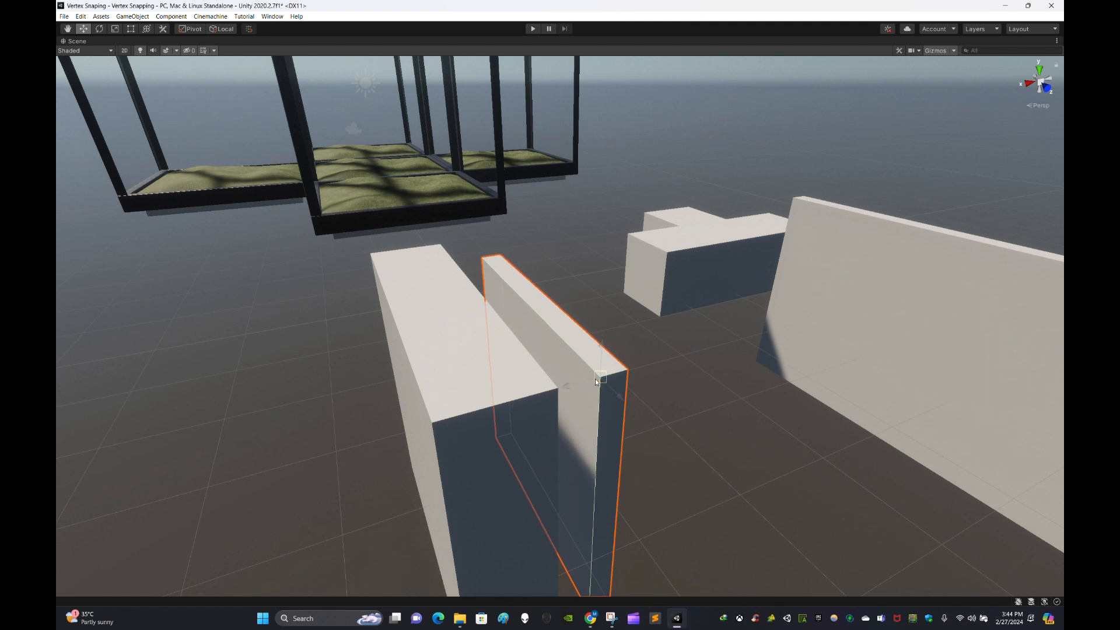
Step: Deselect the stacked panels and set the Scene shading mode to Shaded Wireframe
click(644, 417)
right_drag(646, 418, 901, 422)
click(107, 51)
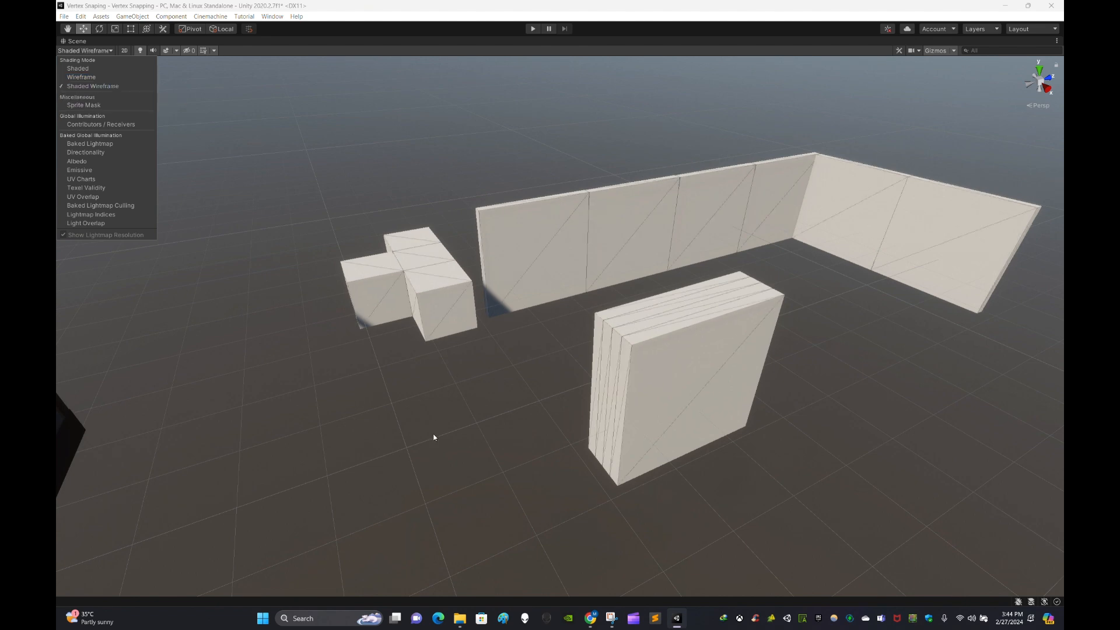
Step: Examine the snapped panels, the cubes and the glass case cross in the wireframe-shaded scene
mouse_move(544, 405)
right_down()
mouse_move(552, 390)
mouse_move(415, 420)
mouse_move(578, 407)
mouse_move(587, 430)
mouse_move(592, 411)
right_up()
key(d)
key(s)
key(a)
key(s)
key(w)
key(s)
key(d)
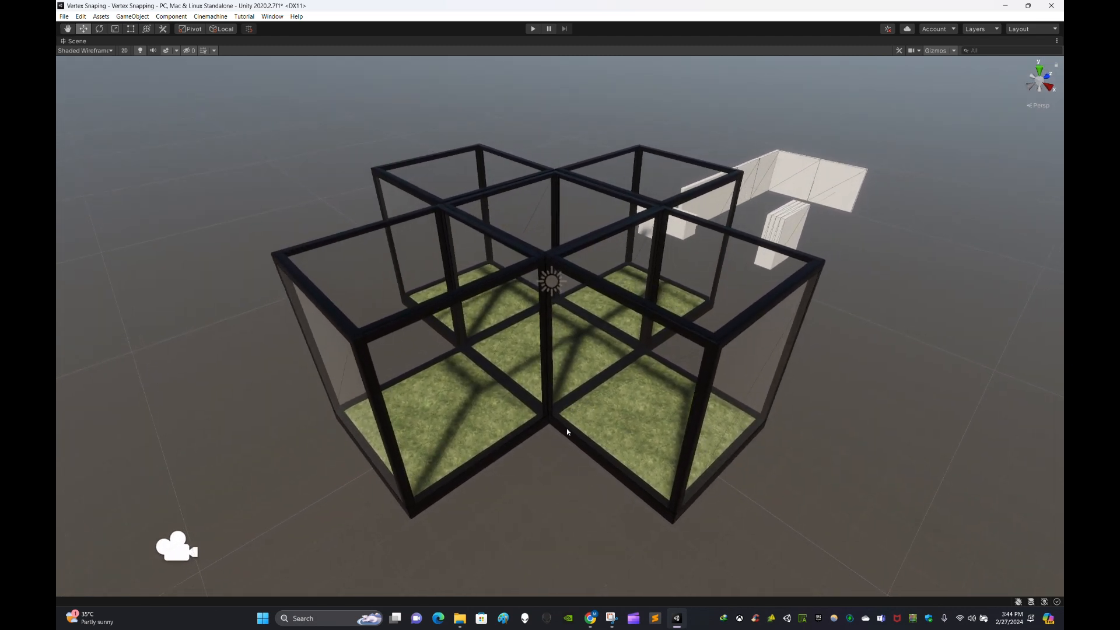
right_drag(852, 343, 851, 342)
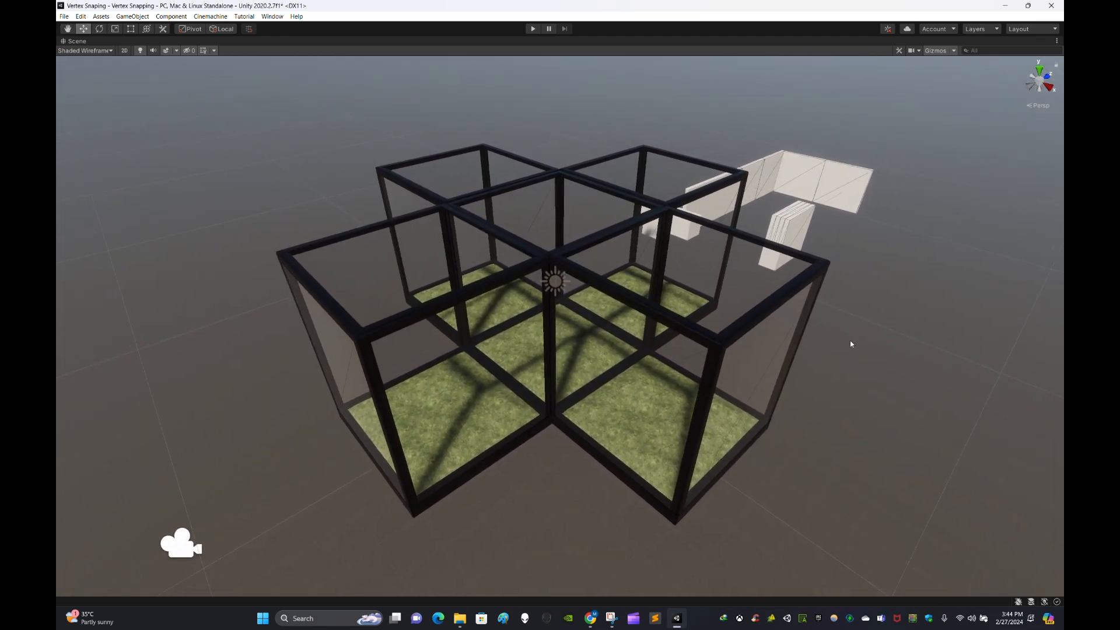